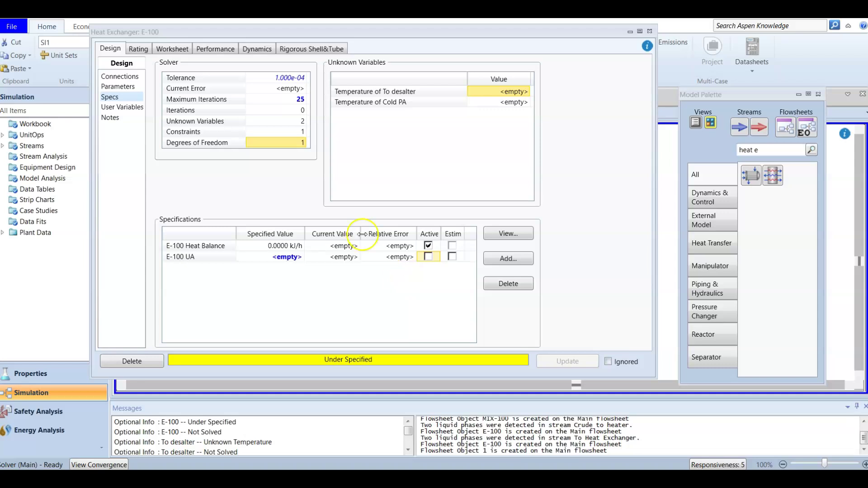
{"action": "left_click", "coordinate": [115, 32]}
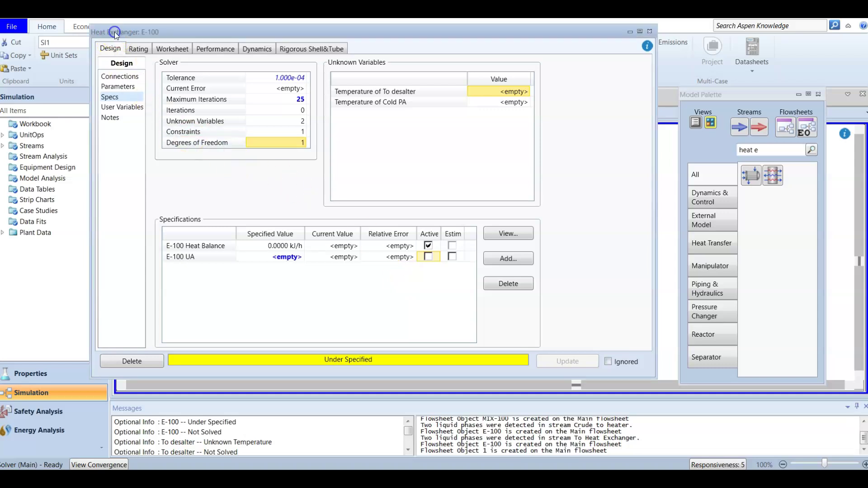
{"action": "left_click", "coordinate": [384, 300]}
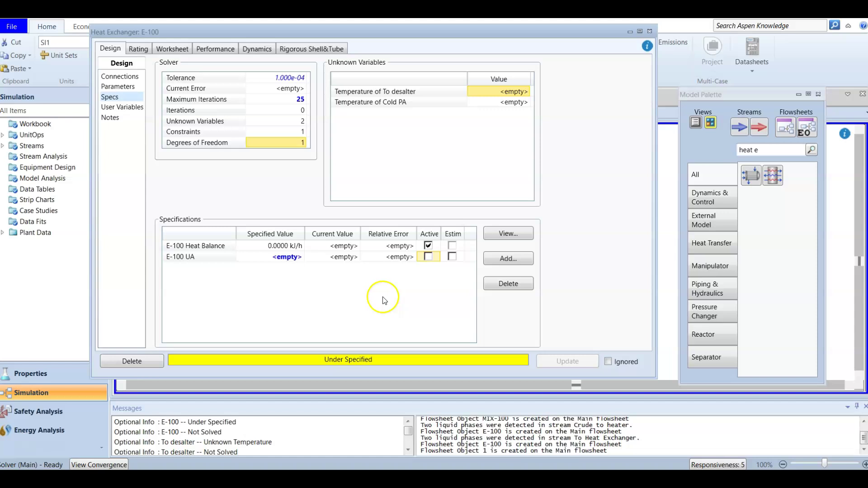
{"action": "left_click", "coordinate": [183, 262]}
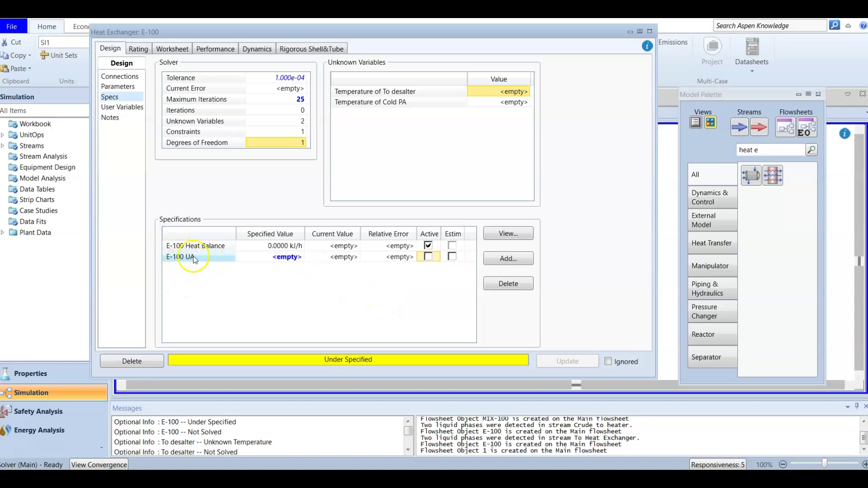
{"action": "left_click", "coordinate": [277, 263]}
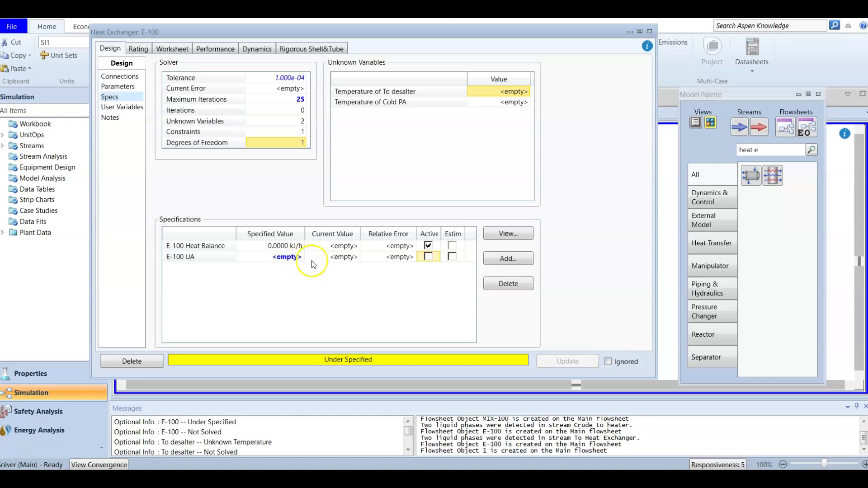
Add a new specification to heat exchanger E-100 and name it Temp Approach
{"action": "left_click", "coordinate": [498, 260]}
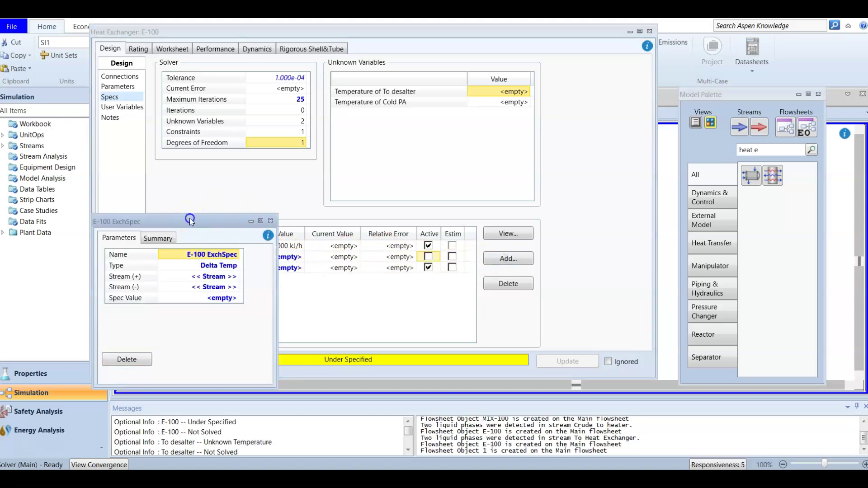
{"action": "left_click_drag", "start_coordinate": [189, 218], "coordinate": [404, 161]}
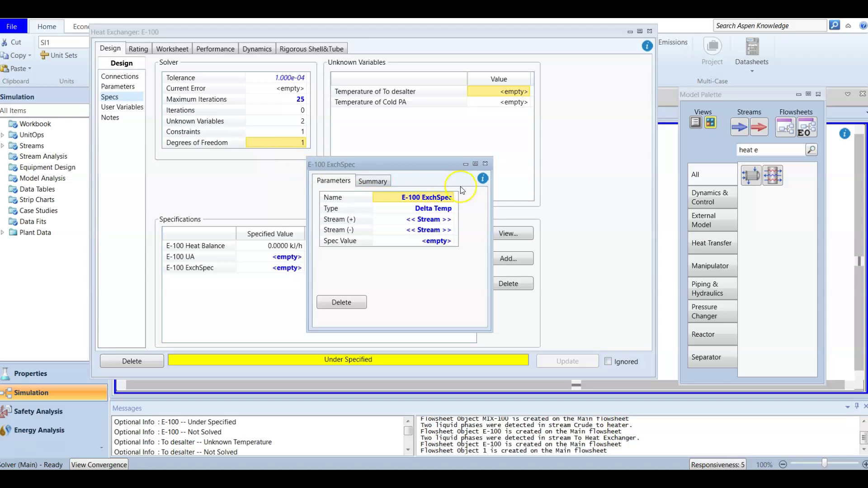
{"action": "left_click", "coordinate": [449, 198]}
{"action": "type", "text": "Te"}
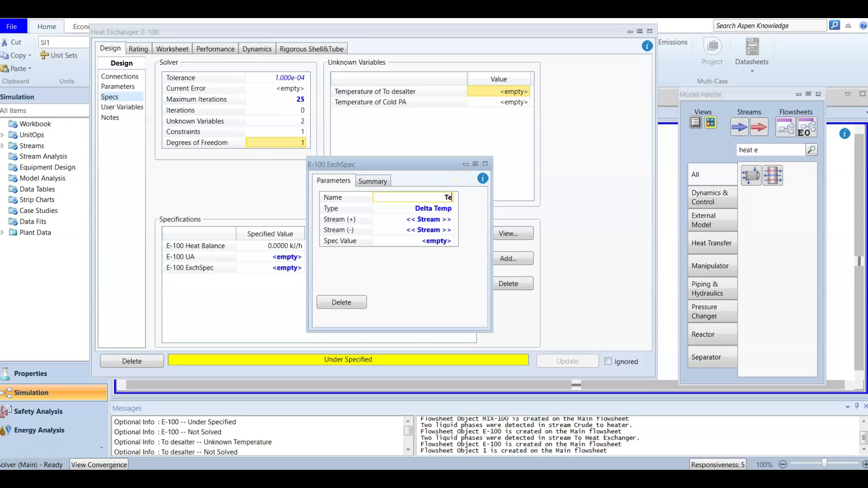
{"action": "type", "text": "mp Approach"}
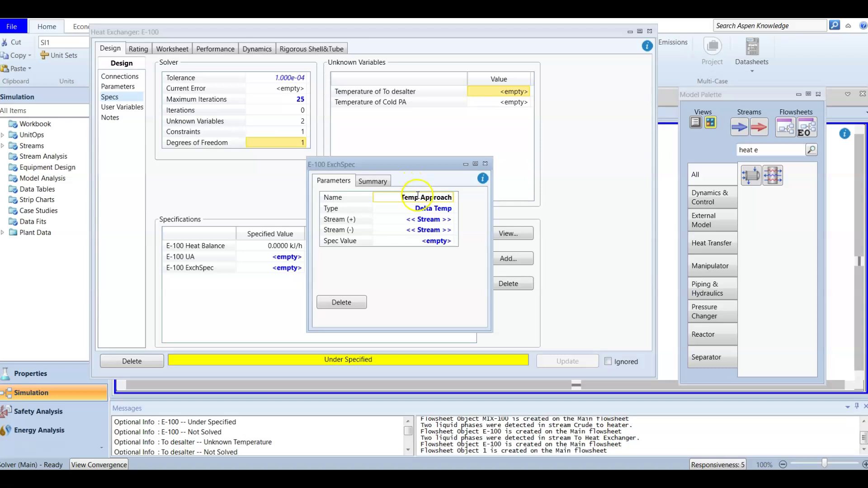
Set the Temp Approach specification's type to Min Approach and its pass to Overall
{"action": "left_click", "coordinate": [446, 209]}
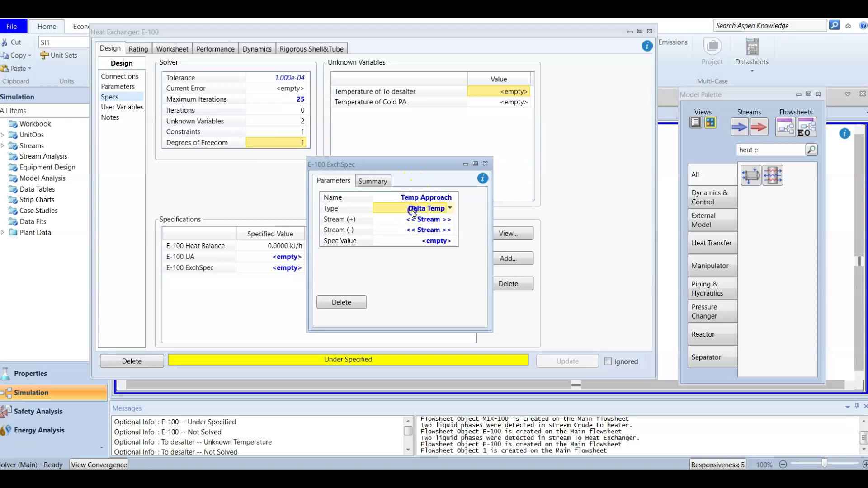
{"action": "left_click", "coordinate": [452, 209]}
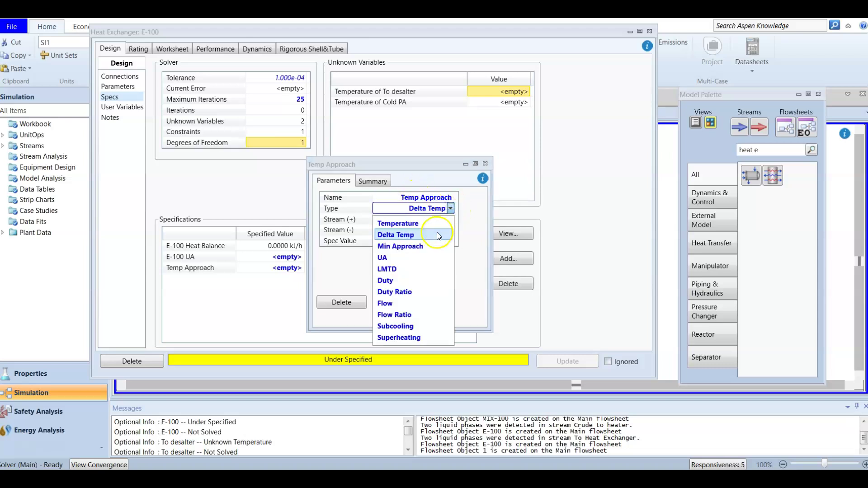
{"action": "left_click", "coordinate": [436, 246]}
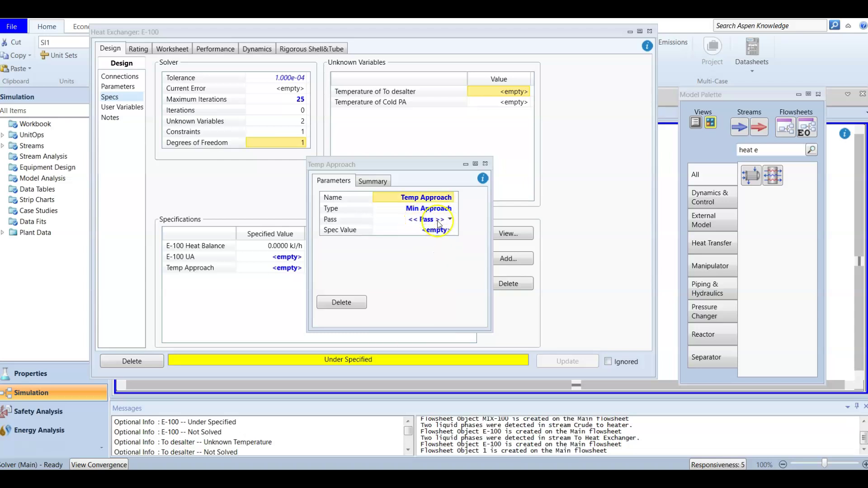
{"action": "left_click", "coordinate": [438, 222]}
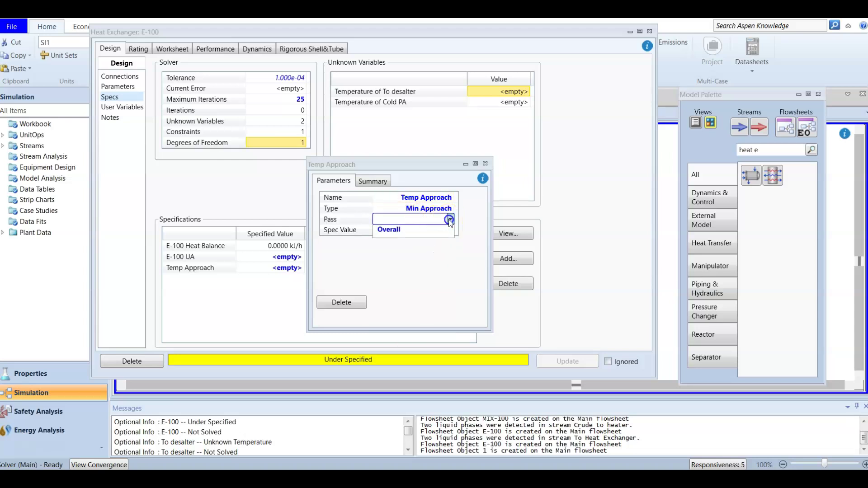
{"action": "left_click", "coordinate": [434, 234]}
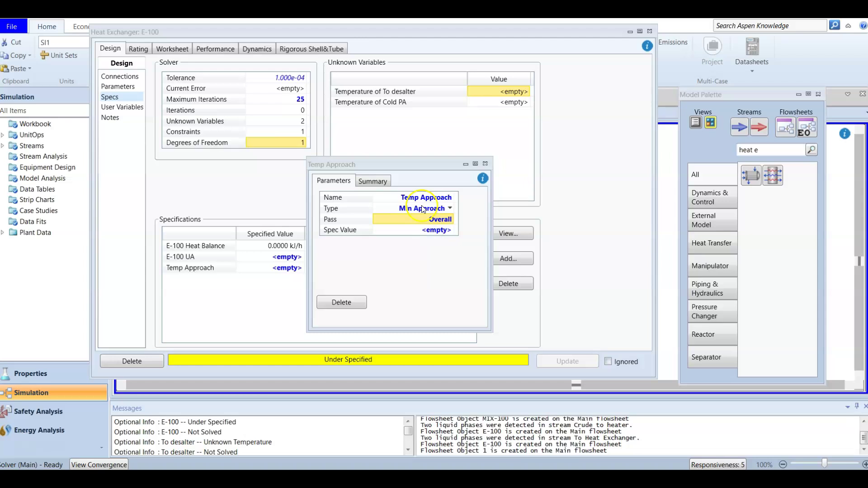
Set the Temp Approach specification's value to 30 C and close the specification
{"action": "left_click", "coordinate": [425, 234]}
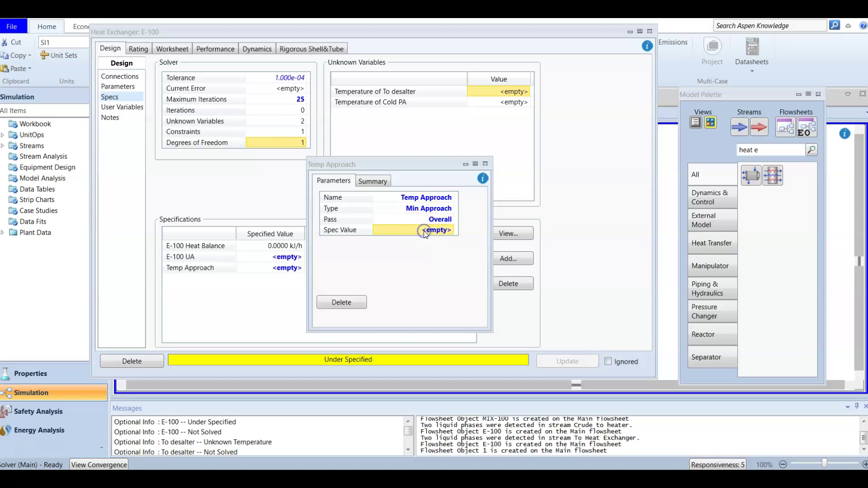
{"action": "type", "text": "30"}
{"action": "key", "text": "Return"}
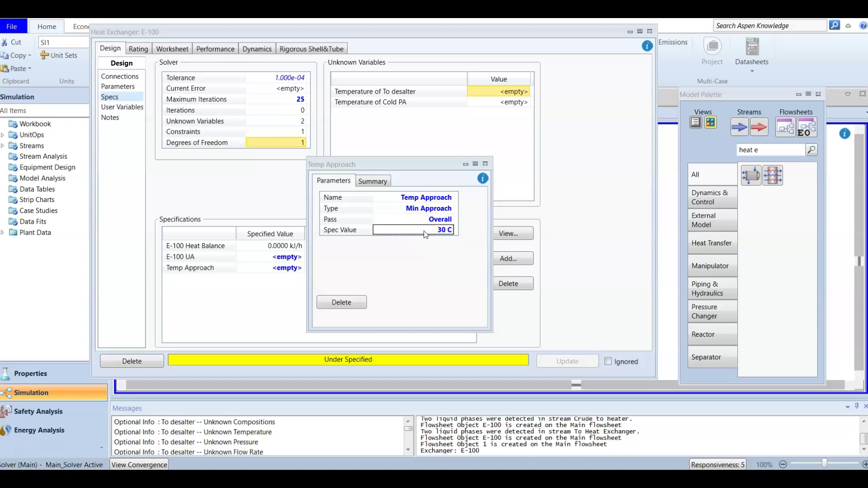
{"action": "left_click", "coordinate": [449, 230]}
{"action": "left_click", "coordinate": [485, 164]}
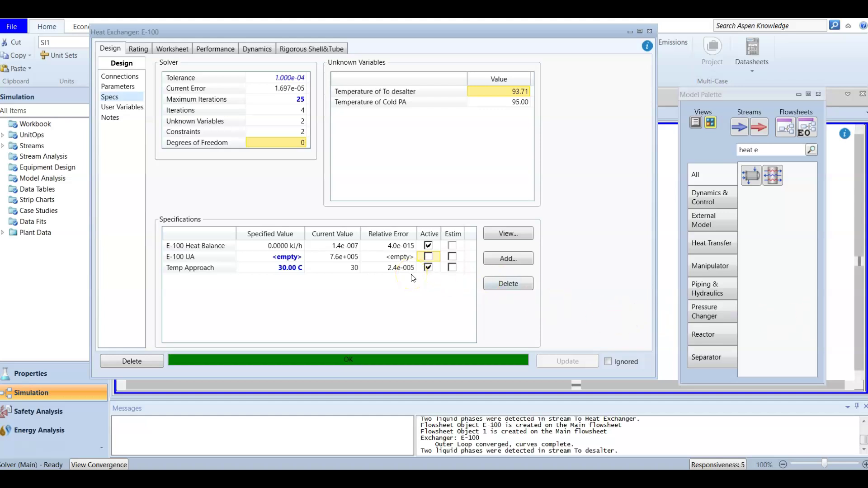
Sort the E-100 specifications by active status and close the heat exchanger's window
{"action": "left_click", "coordinate": [428, 267]}
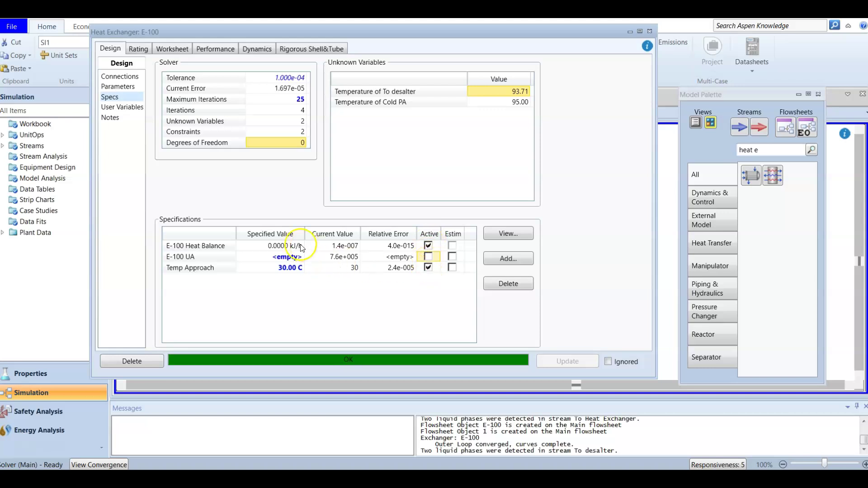
{"action": "left_click", "coordinate": [428, 233]}
{"action": "left_click", "coordinate": [428, 234]}
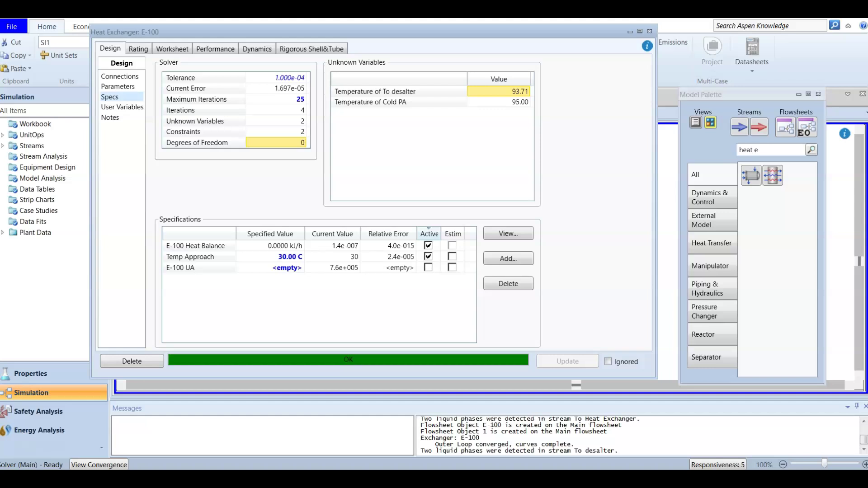
{"action": "left_click", "coordinate": [649, 32]}
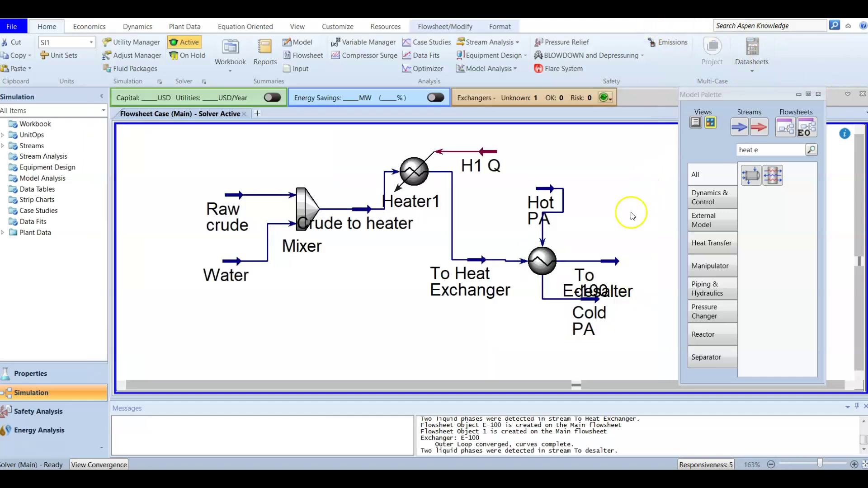
Place a 3 Phase Separator from the separator models on the flowsheet, above and beyond the To desalter stream
{"action": "left_click", "coordinate": [629, 181]}
{"action": "left_click", "coordinate": [765, 147]}
{"action": "left_click_drag", "start_coordinate": [765, 147], "coordinate": [754, 149]}
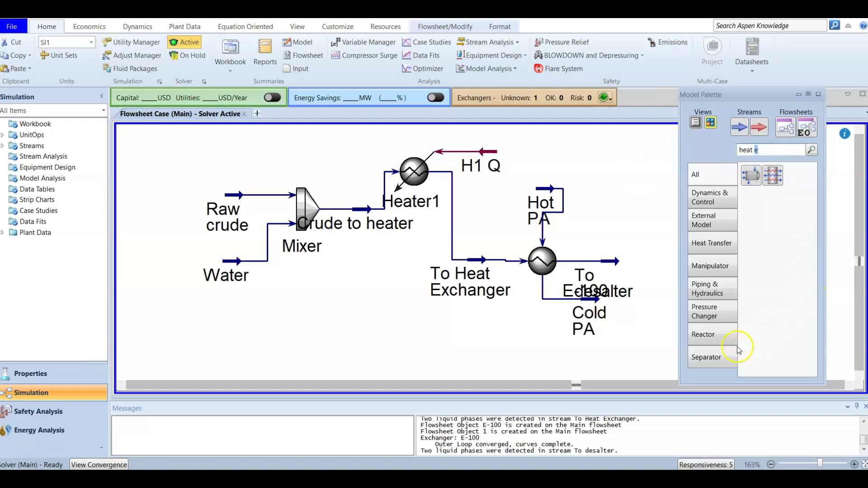
{"action": "left_click", "coordinate": [696, 361]}
{"action": "left_click", "coordinate": [773, 175]}
{"action": "left_click_drag", "start_coordinate": [773, 177], "coordinate": [647, 201]}
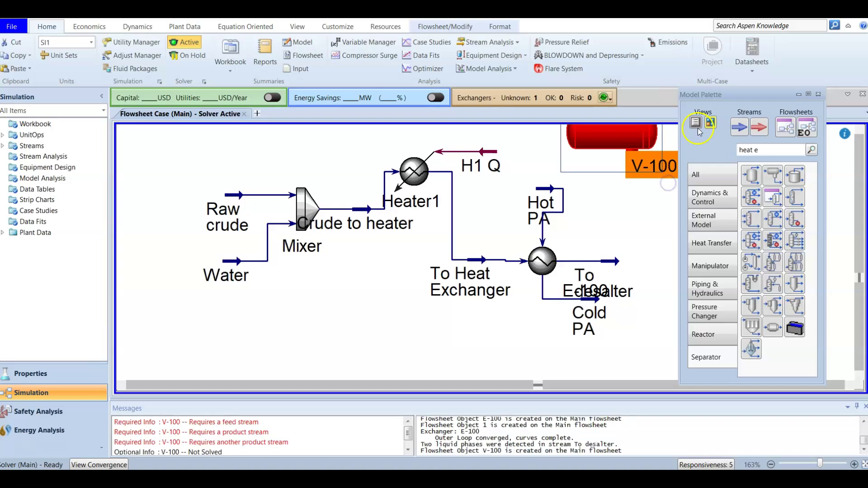
Move the separator to just beyond the To desalter stream and the Cold PA stream below heat exchanger E-100
{"action": "left_click_drag", "start_coordinate": [763, 93], "coordinate": [735, 98]}
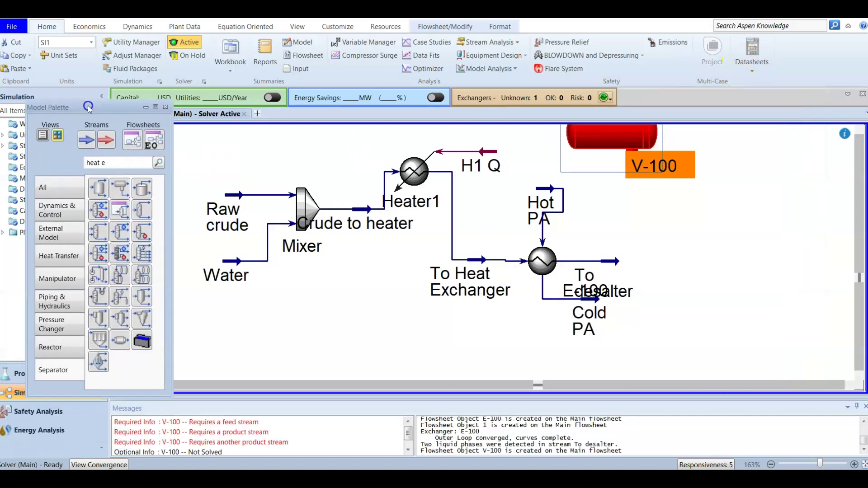
{"action": "left_click_drag", "start_coordinate": [729, 306], "coordinate": [683, 251]}
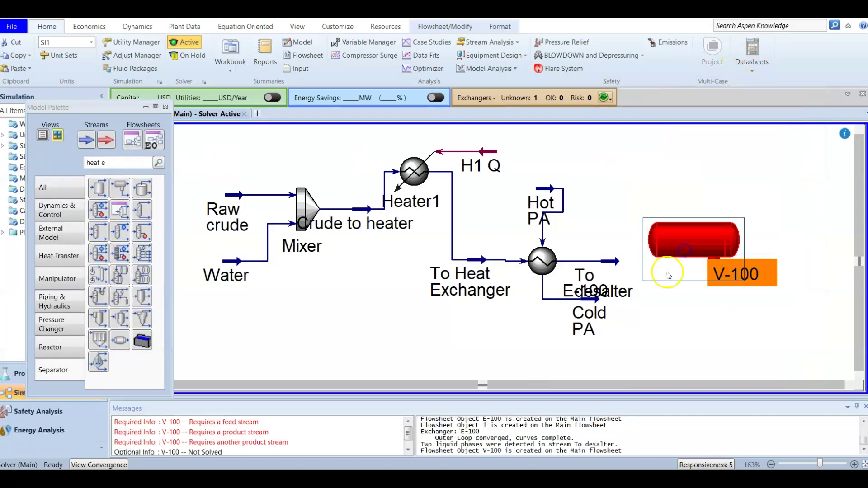
{"action": "left_click_drag", "start_coordinate": [607, 297], "coordinate": [549, 332]}
{"action": "left_click", "coordinate": [614, 337]}
Open the new 3 Phase Separator's properties and rename it Desalter
{"action": "double_click", "coordinate": [684, 241]}
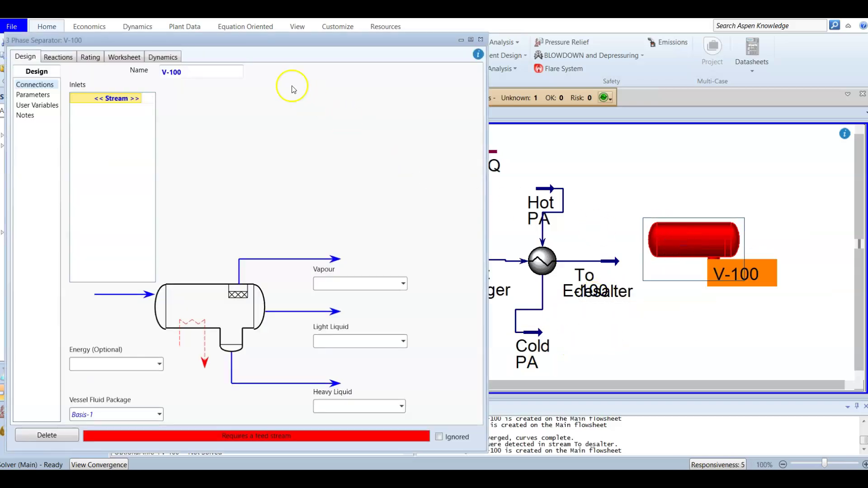
{"action": "left_click_drag", "start_coordinate": [252, 35], "coordinate": [436, 34]}
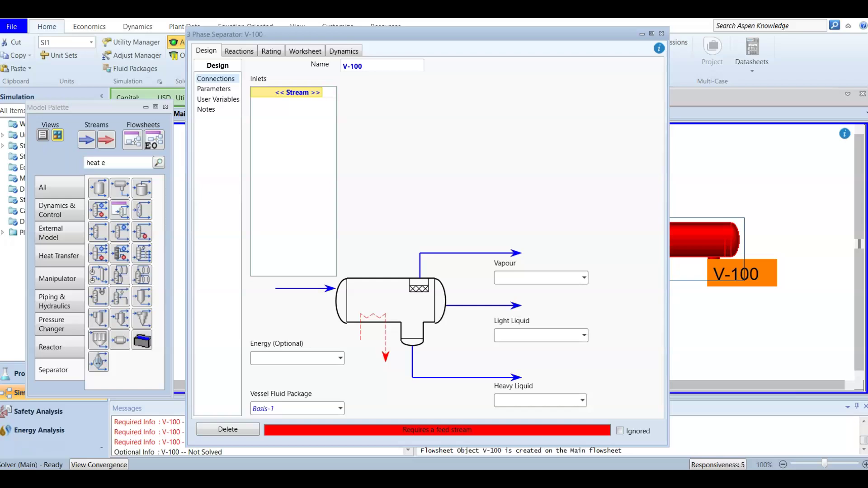
{"action": "left_click", "coordinate": [394, 67]}
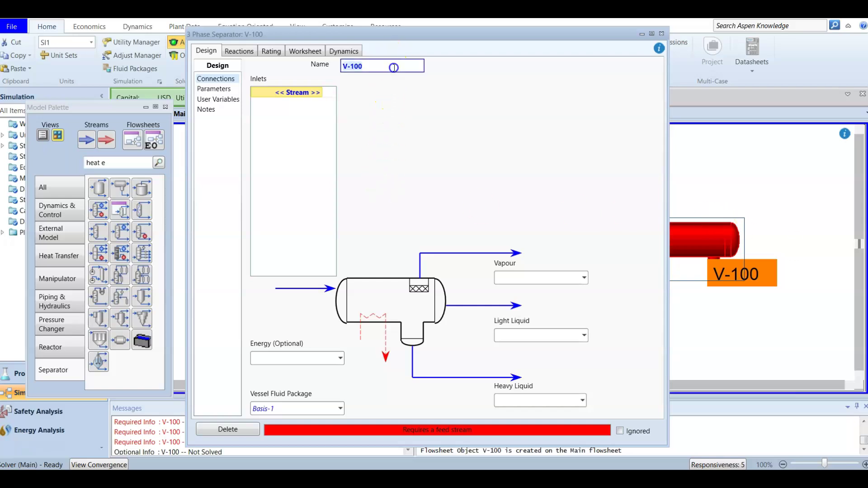
{"action": "type", "text": "Desalter"}
{"action": "key", "text": "Return"}
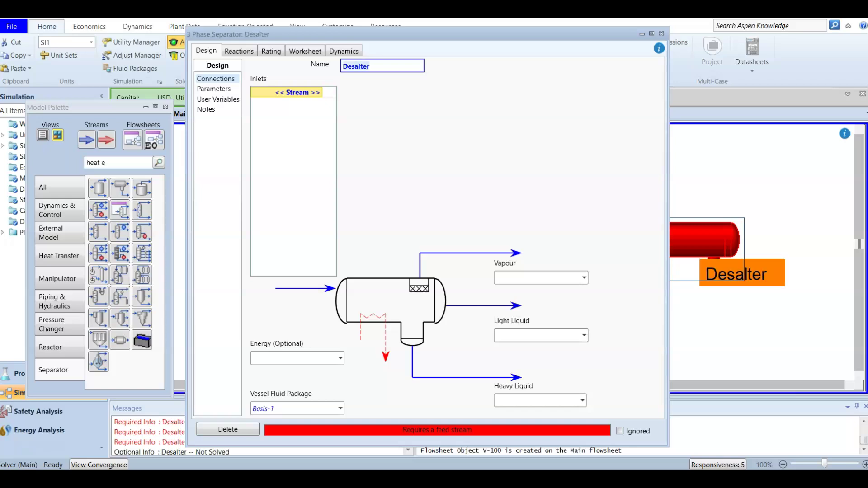
Connect the To desalter stream as the Desalter's inlet
{"action": "left_click", "coordinate": [319, 93]}
{"action": "left_click", "coordinate": [319, 93]}
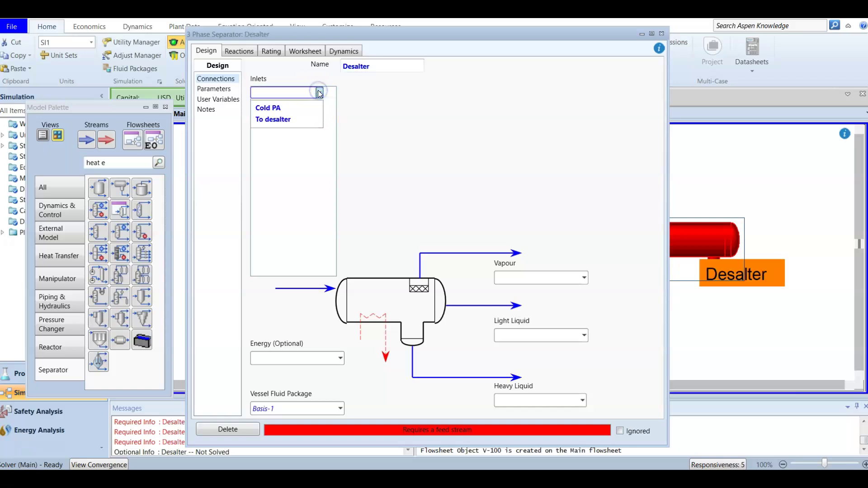
{"action": "left_click", "coordinate": [295, 120]}
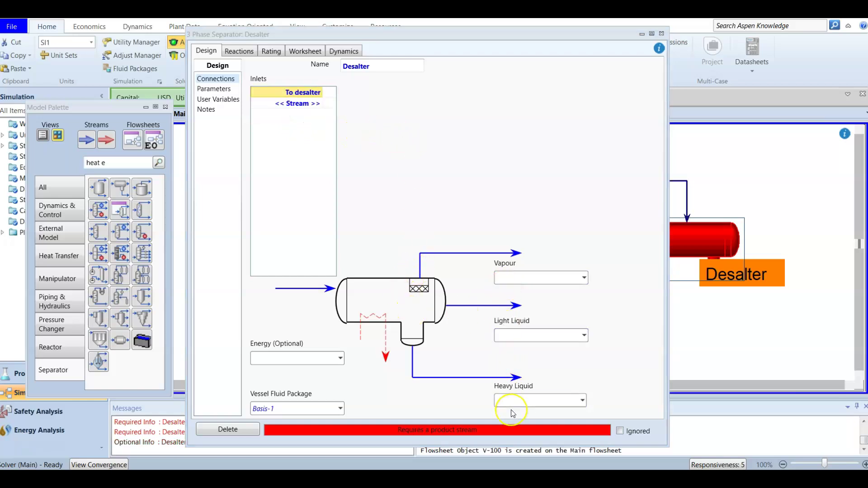
Create the Desalter's outlet streams: Ovhd vap for vapour, Crdue for light liquid and Desalter water for heavy liquid, and close its window
{"action": "left_click", "coordinate": [525, 279]}
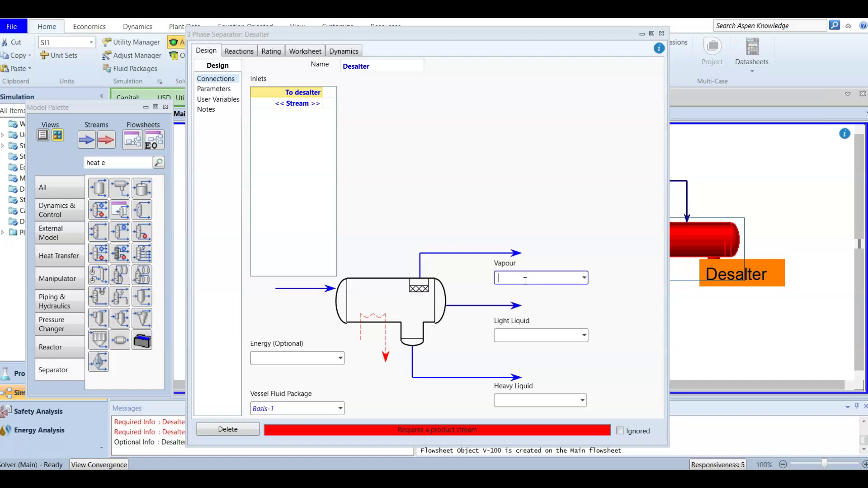
{"action": "type", "text": "Ovhd vap"}
{"action": "left_click", "coordinate": [518, 335]}
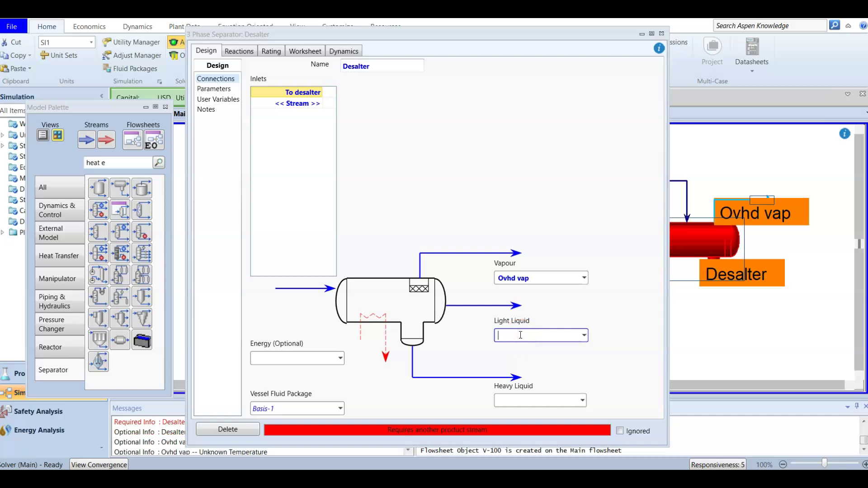
{"action": "type", "text": "Crdue"}
{"action": "left_click", "coordinate": [530, 401]}
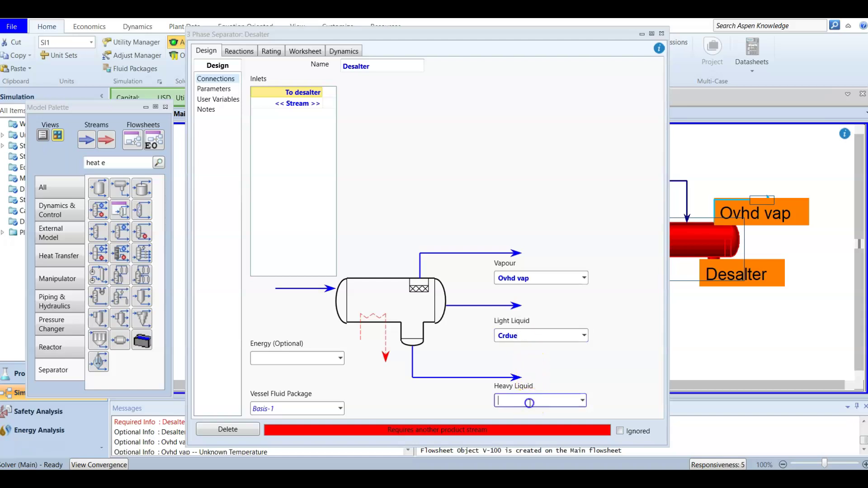
{"action": "type", "text": "Des"}
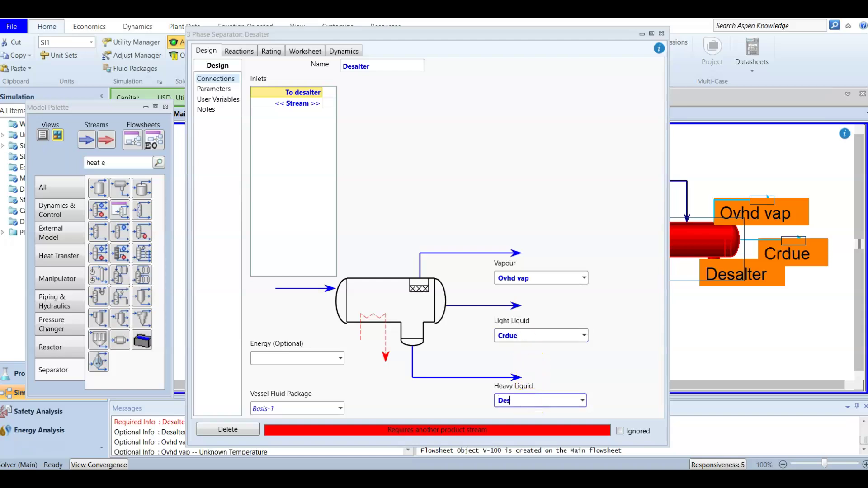
{"action": "type", "text": "alter water"}
{"action": "key", "text": "Return"}
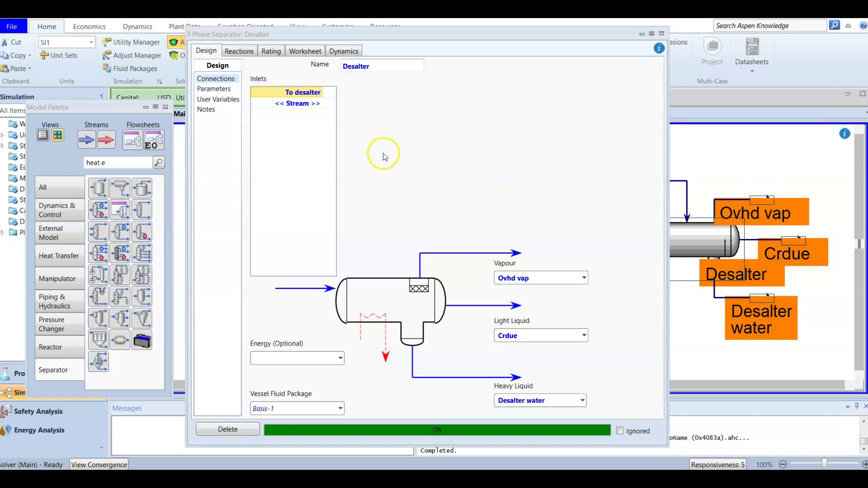
{"action": "left_click", "coordinate": [452, 139]}
{"action": "left_click", "coordinate": [662, 33]}
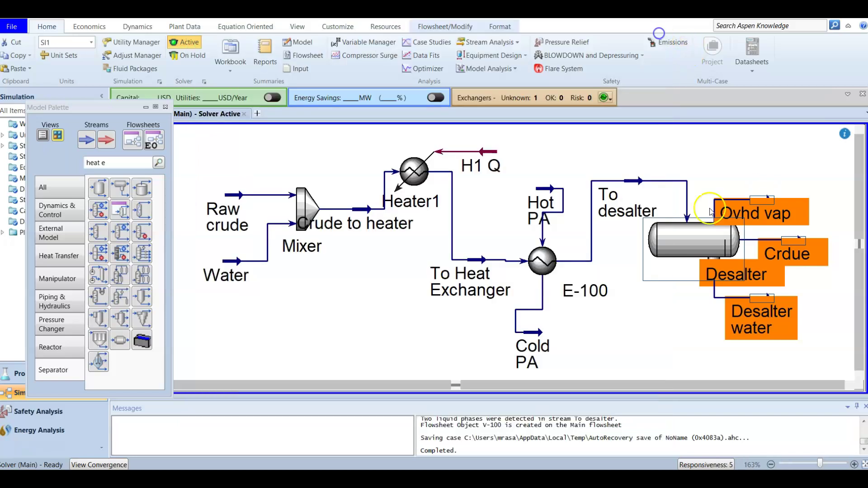
Open the Desalter's worksheet and compare the temperatures and pressures of its inlet and outlet streams
{"action": "left_click", "coordinate": [657, 323]}
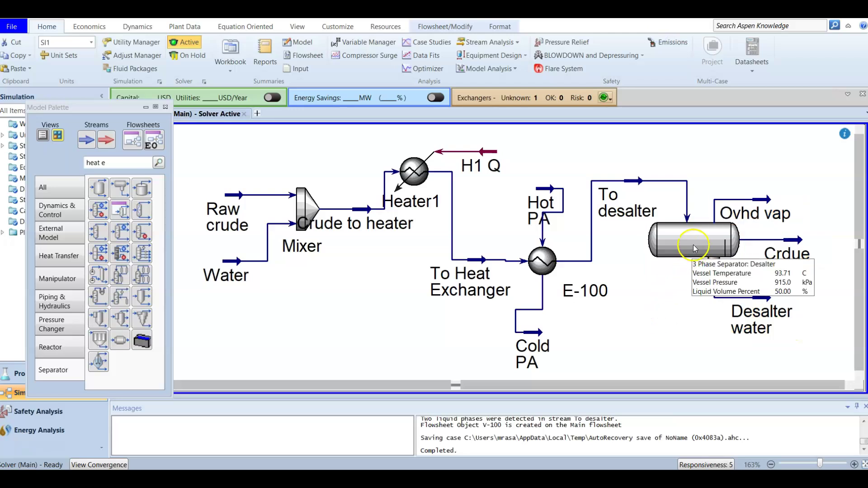
{"action": "double_click", "coordinate": [717, 254]}
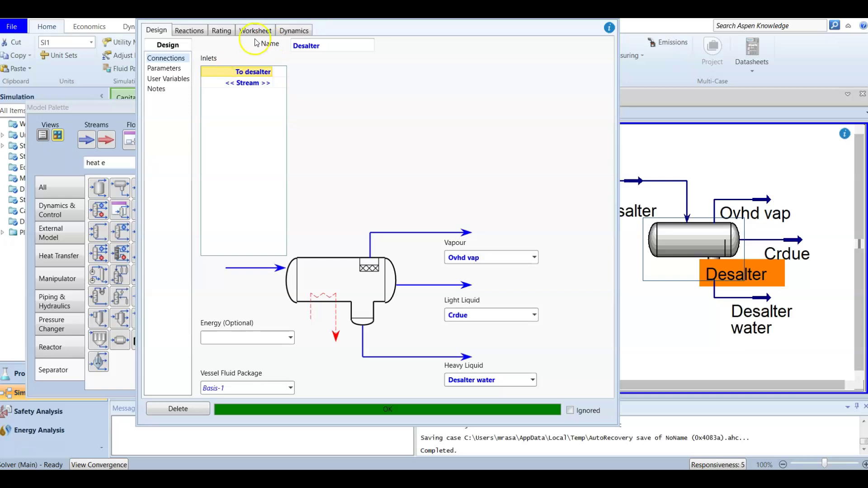
{"action": "left_click", "coordinate": [254, 29]}
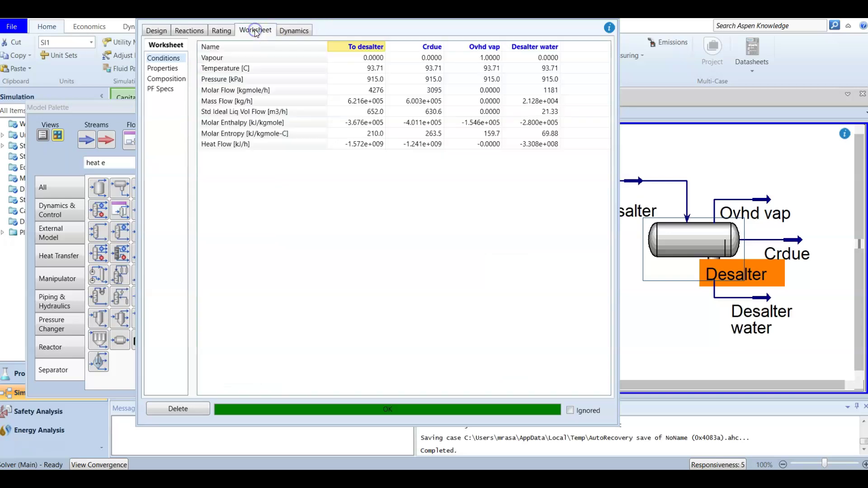
{"action": "left_click", "coordinate": [375, 68]}
{"action": "left_click", "coordinate": [410, 69]}
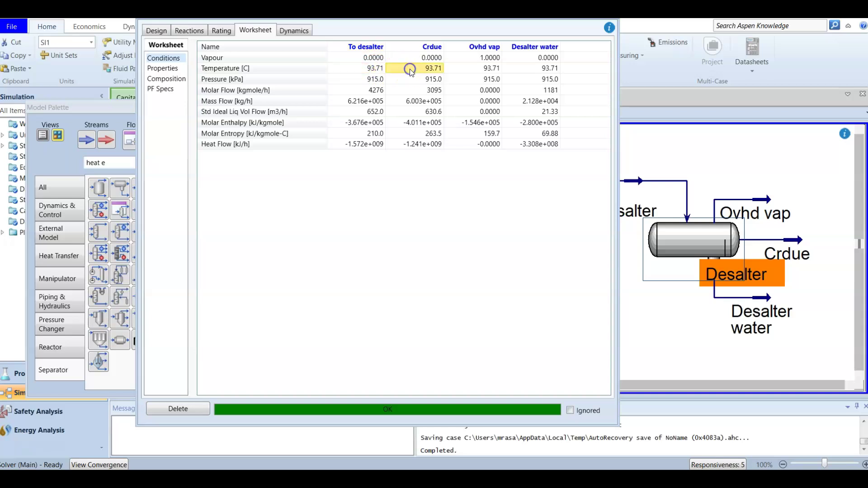
{"action": "left_click", "coordinate": [477, 68]}
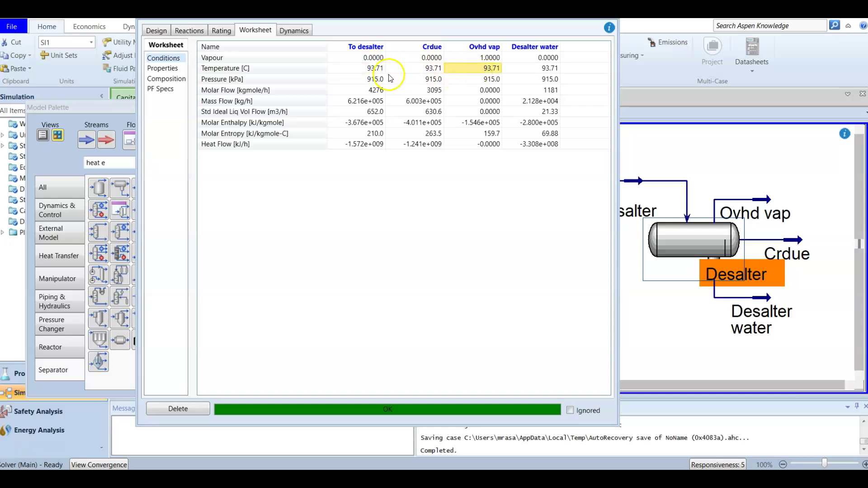
{"action": "left_click", "coordinate": [523, 69]}
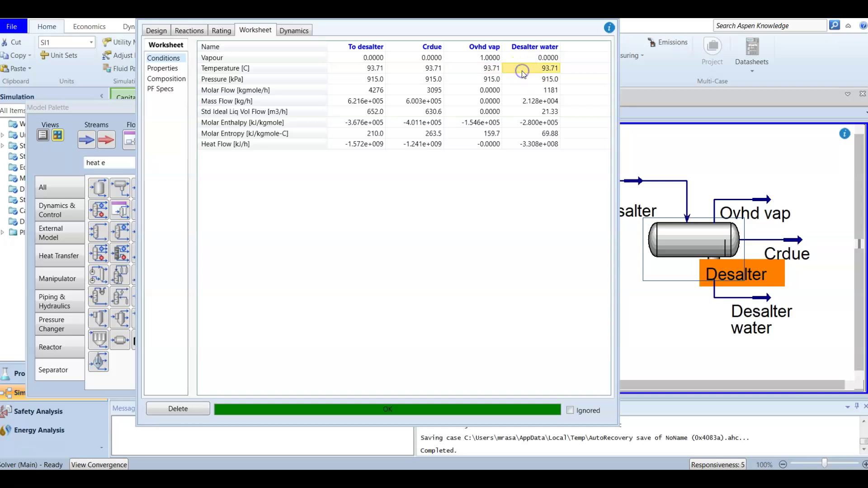
{"action": "left_click", "coordinate": [360, 79]}
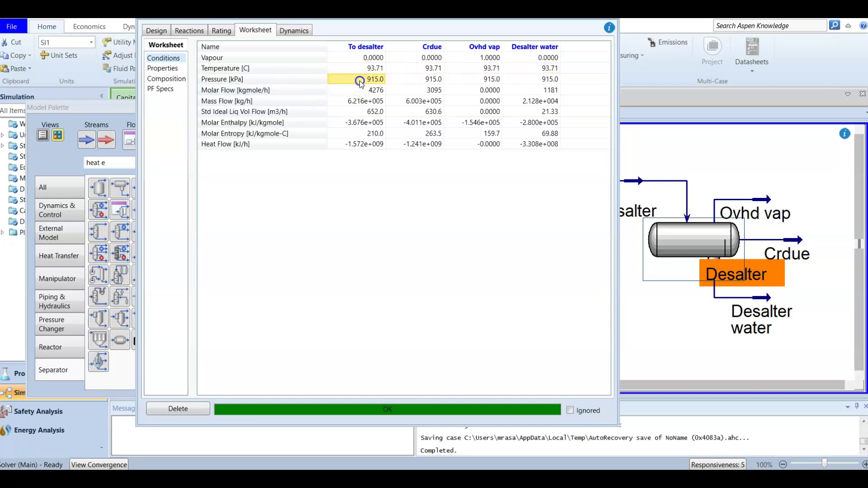
{"action": "left_click", "coordinate": [407, 80]}
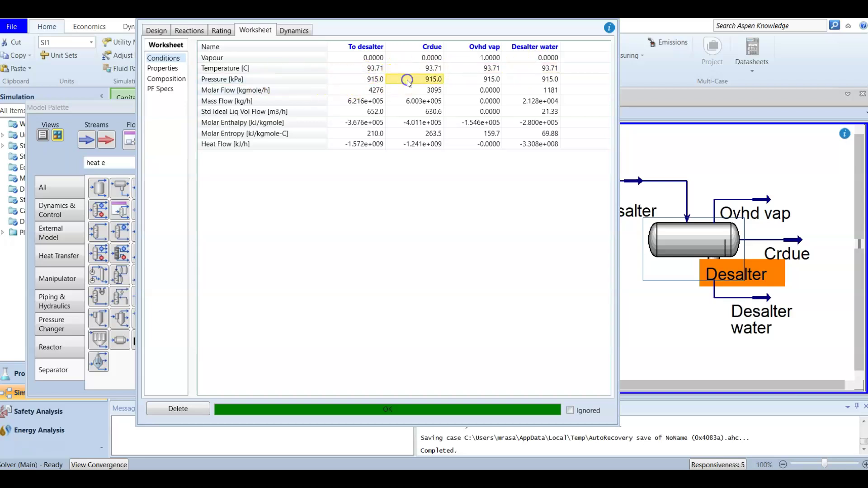
{"action": "left_click", "coordinate": [360, 70]}
{"action": "left_click", "coordinate": [407, 69]}
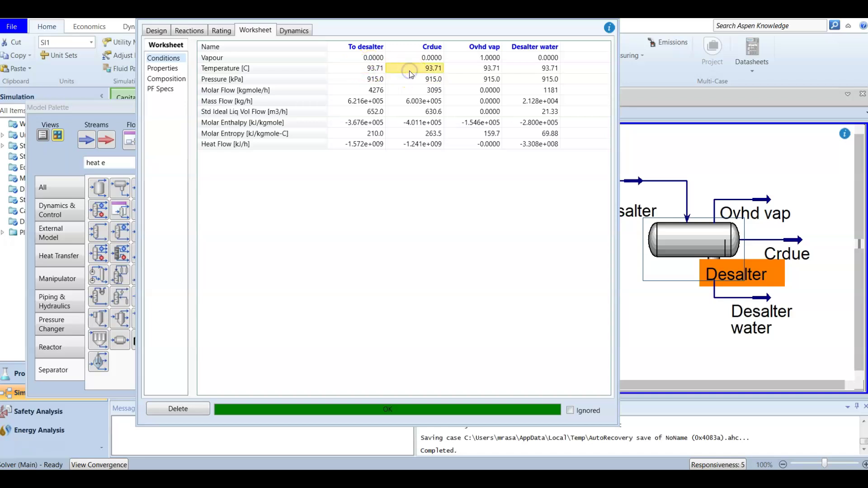
{"action": "mouse_move", "coordinate": [378, 86]}
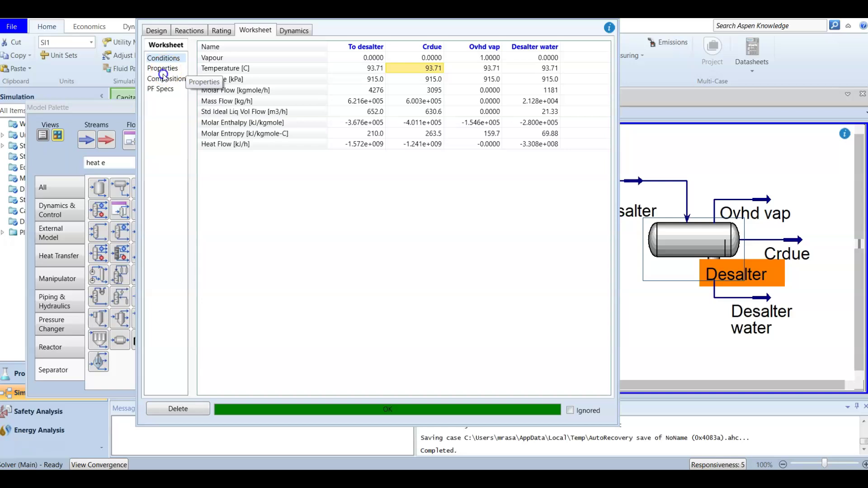
Examine the compositions of the Desalter's streams, checking the H2O fraction in Desalter water against the other streams
{"action": "left_click", "coordinate": [164, 89]}
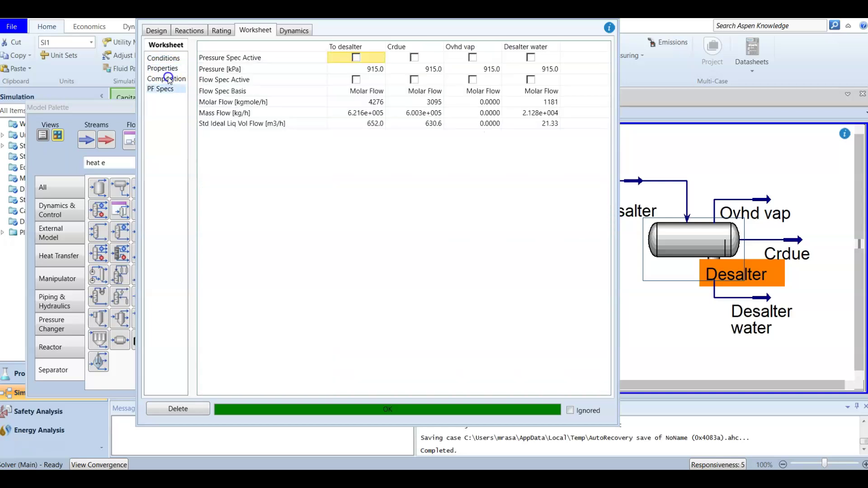
{"action": "left_click", "coordinate": [167, 79]}
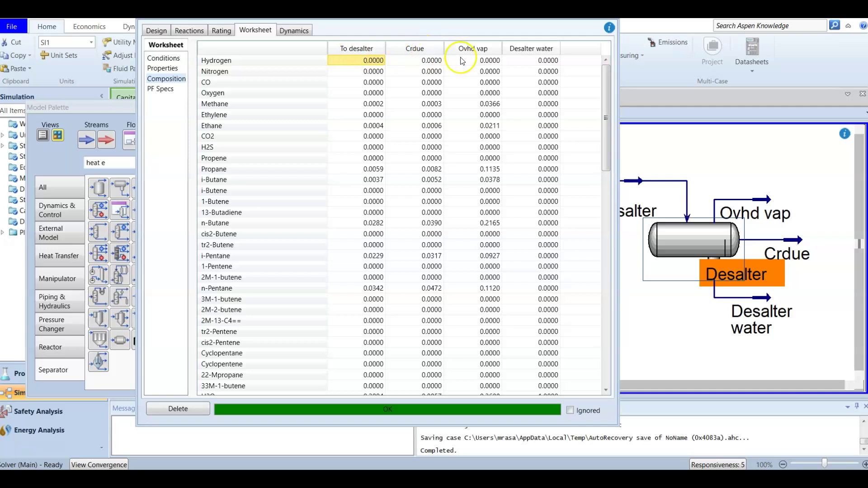
{"action": "left_click", "coordinate": [537, 52]}
{"action": "scroll", "coordinate": [538, 131], "scroll_direction": "down", "scroll_amount": 3}
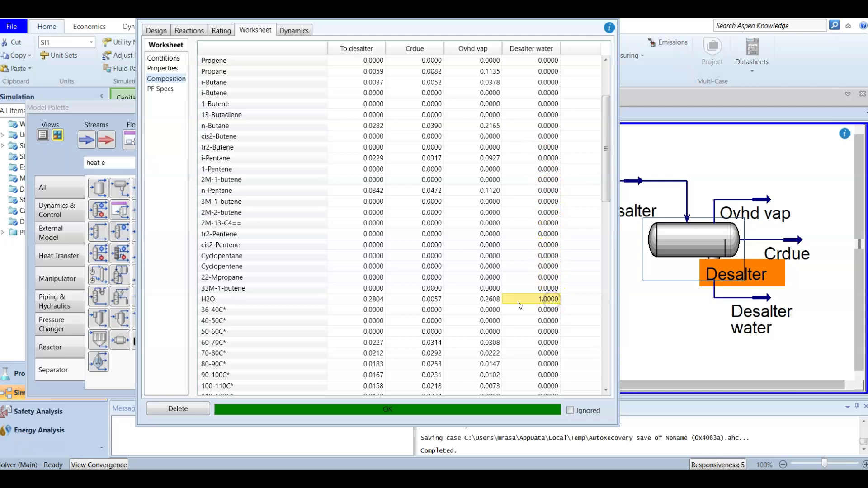
{"action": "left_click", "coordinate": [223, 300]}
{"action": "scroll", "coordinate": [538, 181], "scroll_direction": "up", "scroll_amount": 3}
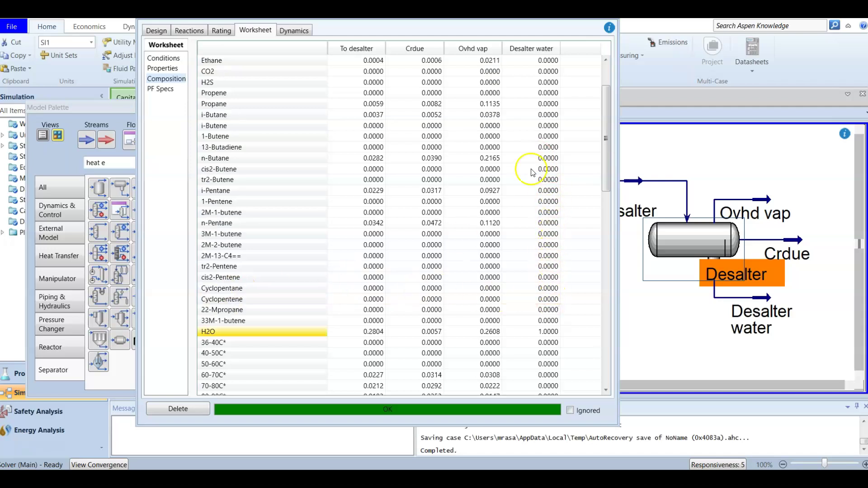
{"action": "scroll", "coordinate": [528, 156], "scroll_direction": "down", "scroll_amount": 4}
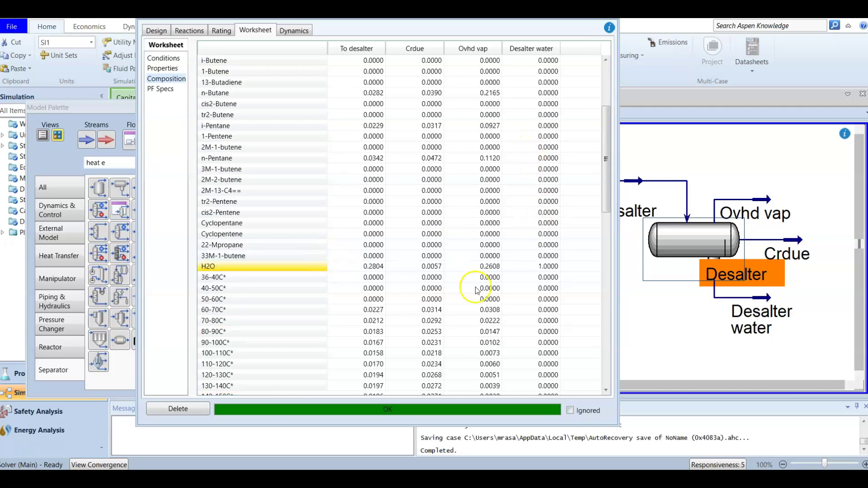
{"action": "left_click", "coordinate": [550, 268]}
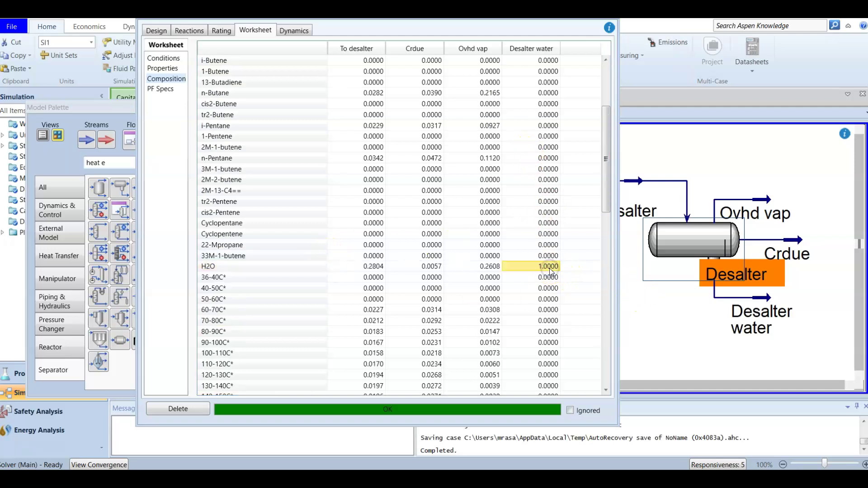
{"action": "scroll", "coordinate": [551, 272], "scroll_direction": "up", "scroll_amount": 3}
{"action": "scroll", "coordinate": [550, 271], "scroll_direction": "up", "scroll_amount": 1}
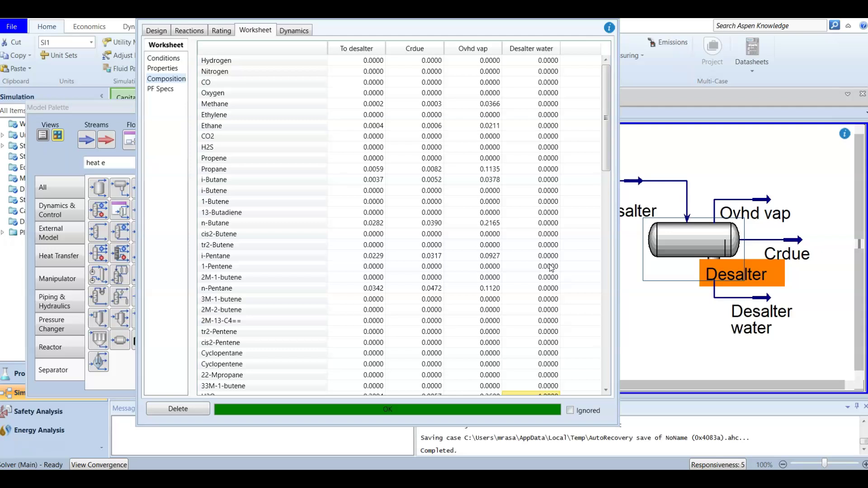
Compare the methane, ethane and propane fractions across the Desalter's streams and close its window
{"action": "left_click", "coordinate": [426, 106]}
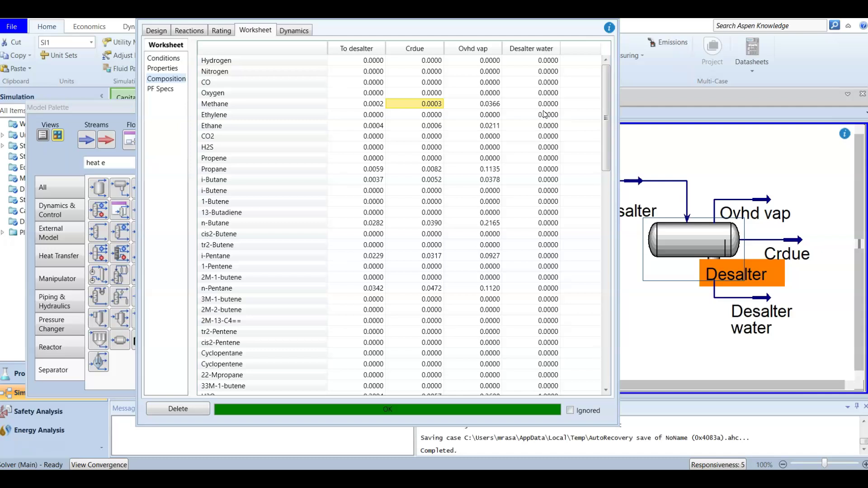
{"action": "scroll", "coordinate": [545, 114], "scroll_direction": "down", "scroll_amount": 1}
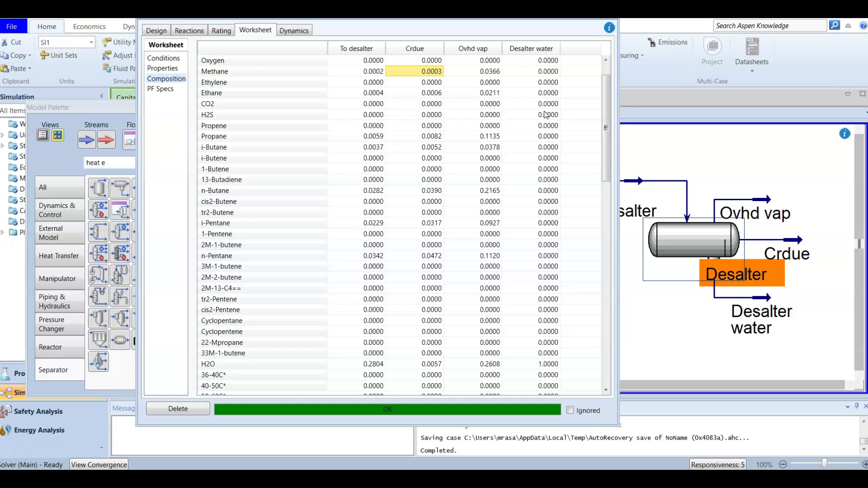
{"action": "scroll", "coordinate": [545, 114], "scroll_direction": "up", "scroll_amount": 1}
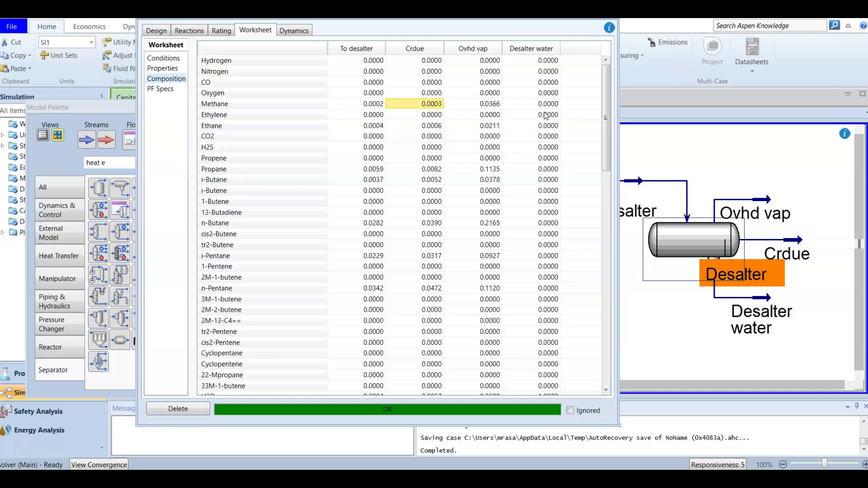
{"action": "left_click", "coordinate": [495, 126]}
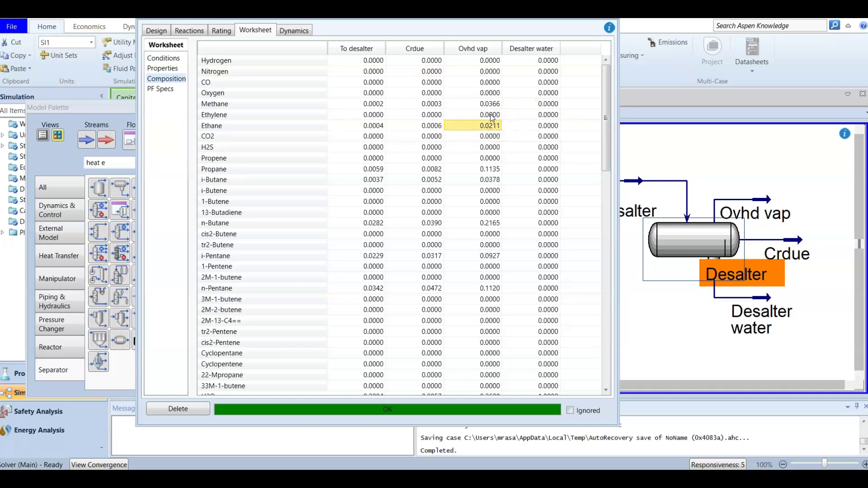
{"action": "left_click", "coordinate": [486, 126]}
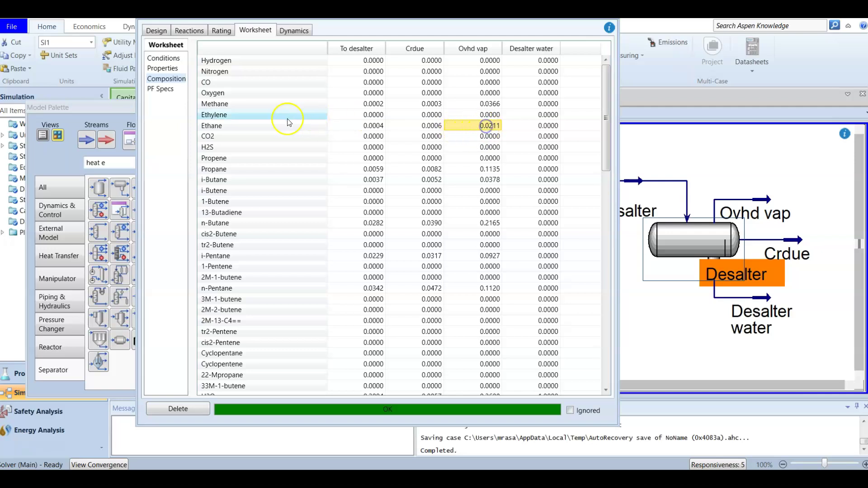
{"action": "left_click", "coordinate": [490, 169]}
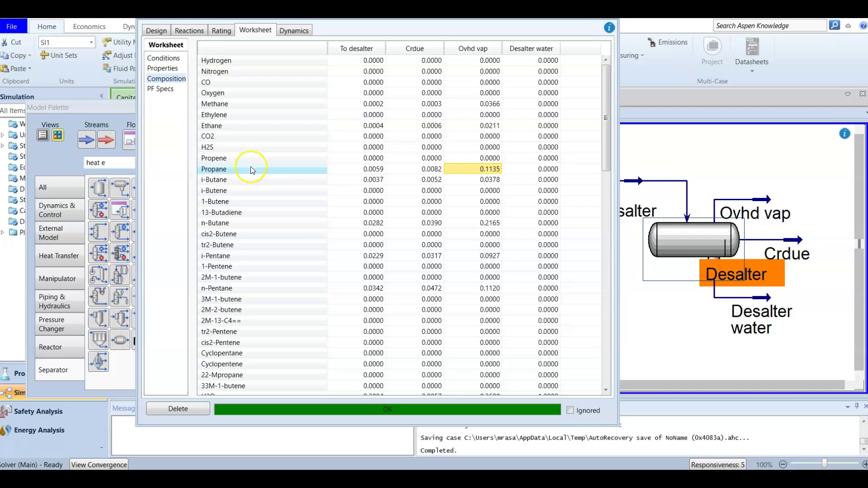
{"action": "scroll", "coordinate": [493, 186], "scroll_direction": "down", "scroll_amount": 9}
{"action": "scroll", "coordinate": [493, 187], "scroll_direction": "down", "scroll_amount": 4}
{"action": "scroll", "coordinate": [493, 187], "scroll_direction": "up", "scroll_amount": 11}
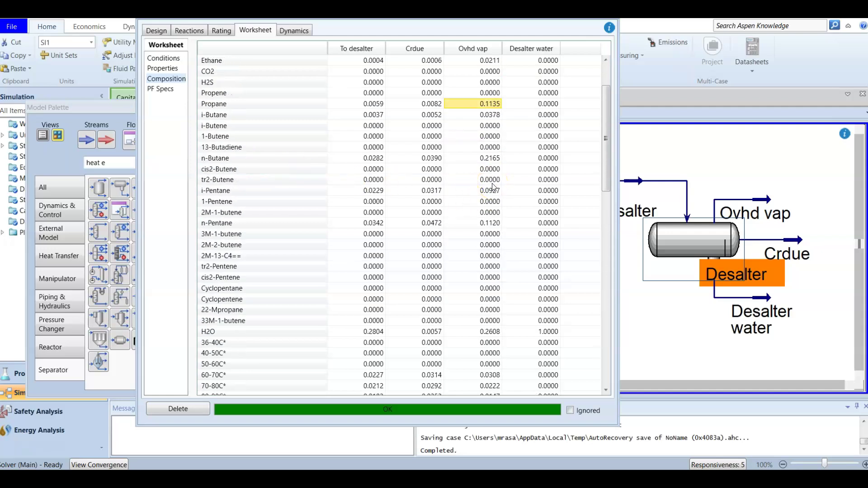
{"action": "scroll", "coordinate": [493, 186], "scroll_direction": "up", "scroll_amount": 2}
{"action": "left_click", "coordinate": [555, 202]}
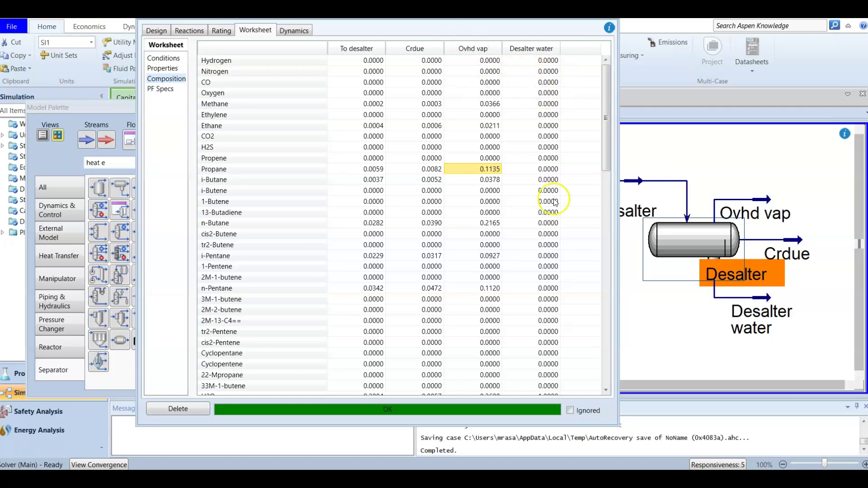
{"action": "left_click", "coordinate": [638, 348]}
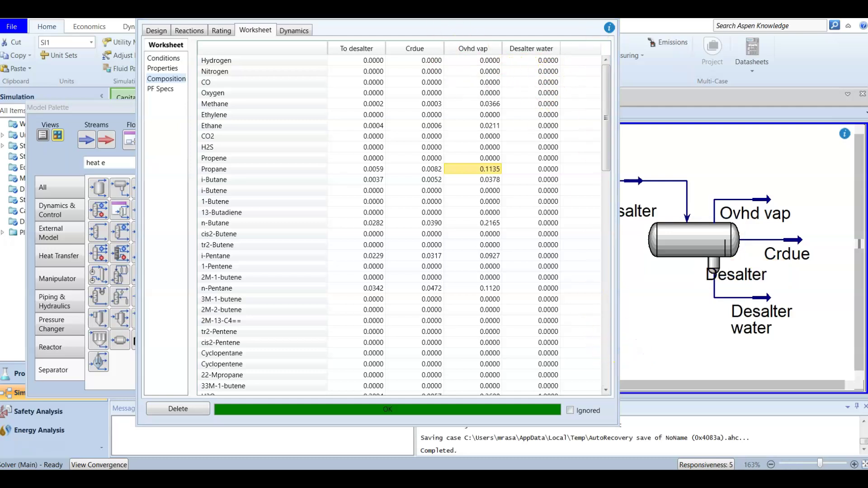
{"action": "left_click", "coordinate": [659, 300]}
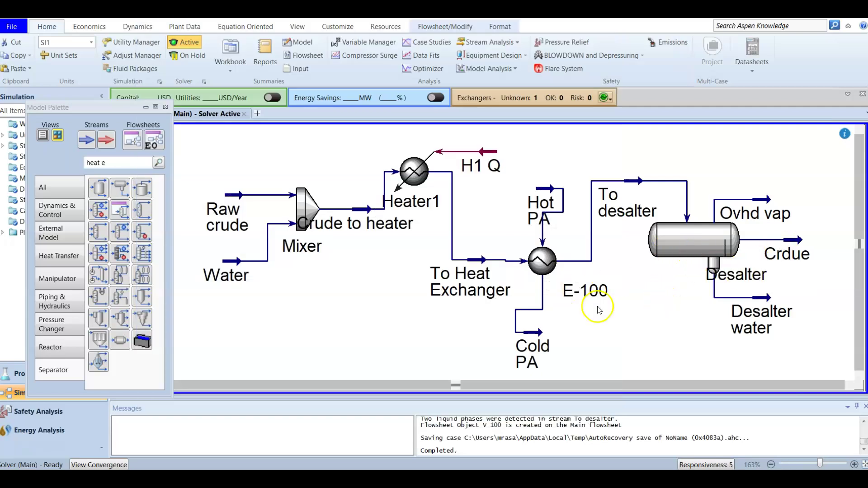
Move the Crdue stream horizontally farther away from the Desalter to lengthen its outlet line
{"action": "scroll", "coordinate": [593, 308], "scroll_direction": "down", "scroll_amount": 3}
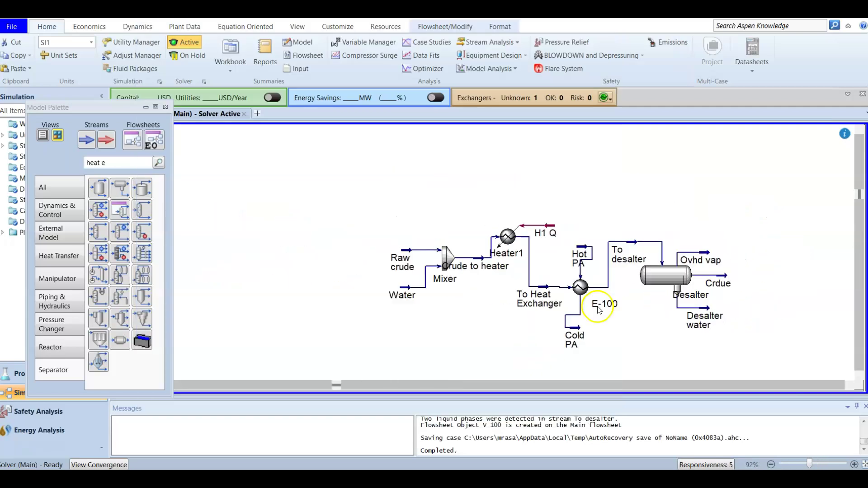
{"action": "left_click", "coordinate": [849, 386]}
{"action": "left_click", "coordinate": [849, 386]}
{"action": "left_click", "coordinate": [849, 385]}
{"action": "left_click", "coordinate": [849, 386]}
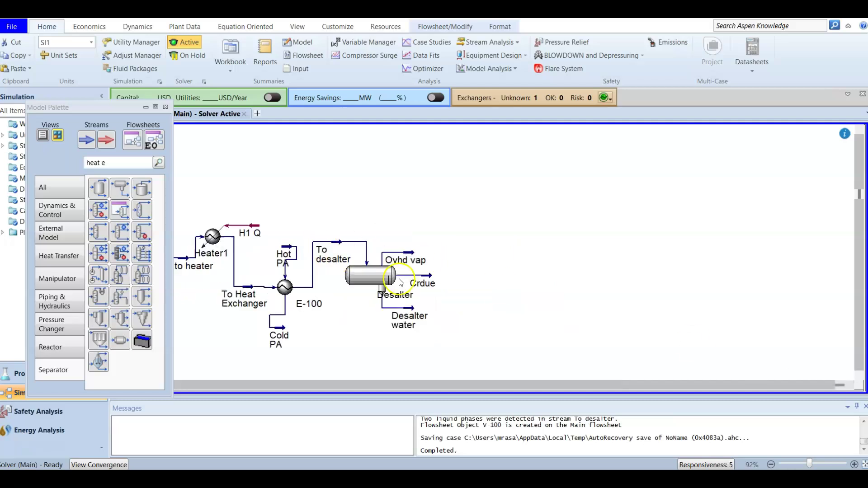
{"action": "left_click_drag", "start_coordinate": [428, 277], "coordinate": [483, 276]}
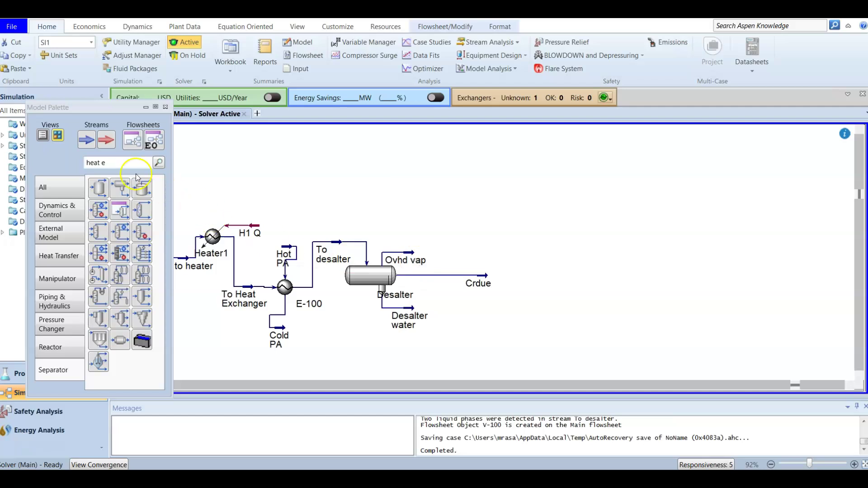
Search the model palette for heater, show all models and place a heater just beyond the end of the Crdue stream
{"action": "double_click", "coordinate": [122, 164]}
{"action": "key", "text": "BackSpace"}
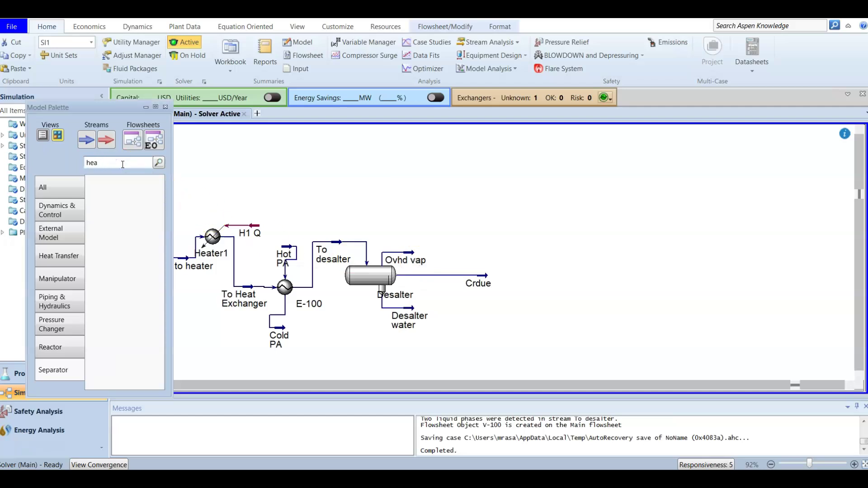
{"action": "key", "text": "BackSpace"}
{"action": "key", "text": "BackSpace"}
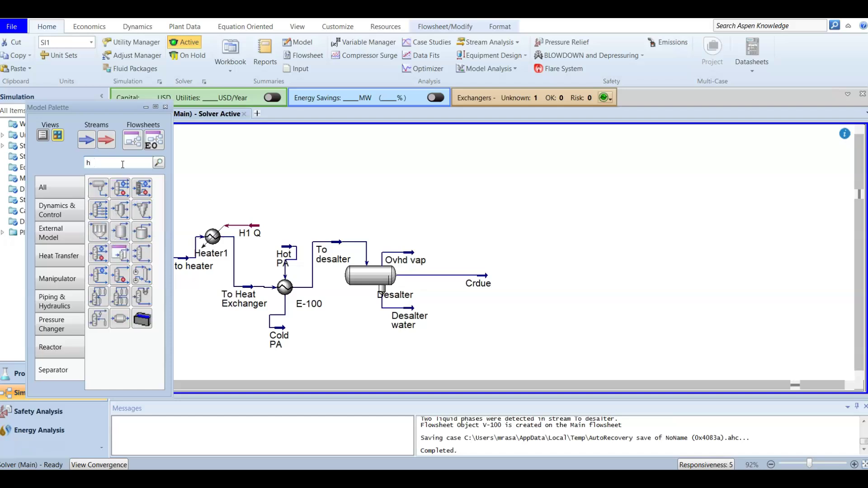
{"action": "key", "text": "BackSpace"}
{"action": "type", "text": "heater"}
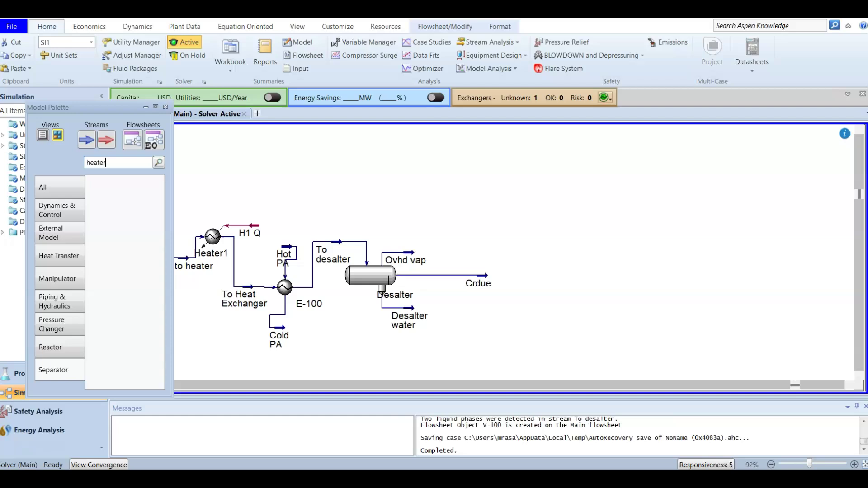
{"action": "left_click", "coordinate": [59, 187]}
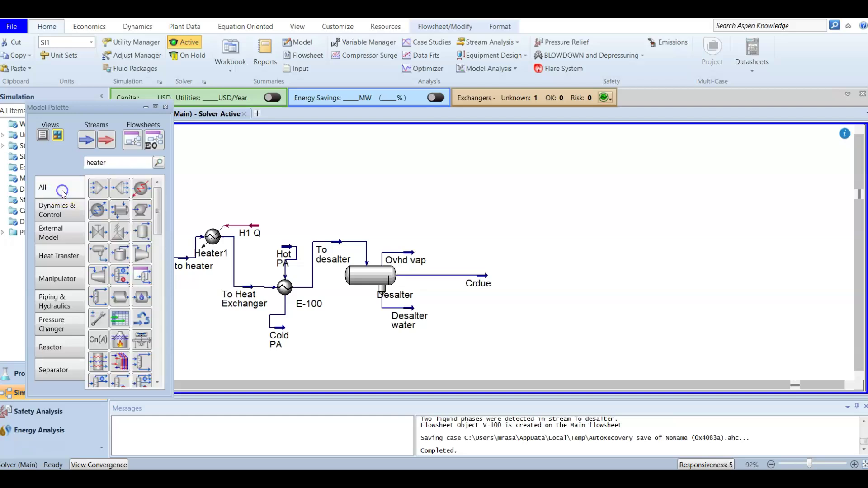
{"action": "left_click_drag", "start_coordinate": [144, 189], "coordinate": [588, 330]}
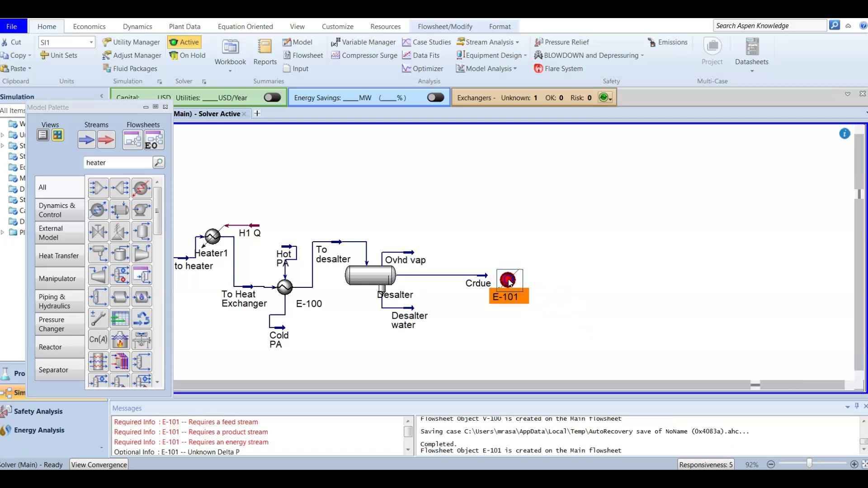
Rename the new heater as Heater 2 and set the Crdue stream as its inlet
{"action": "double_click", "coordinate": [508, 280]}
{"action": "left_click", "coordinate": [218, 105]}
{"action": "type", "text": "Heater 2"}
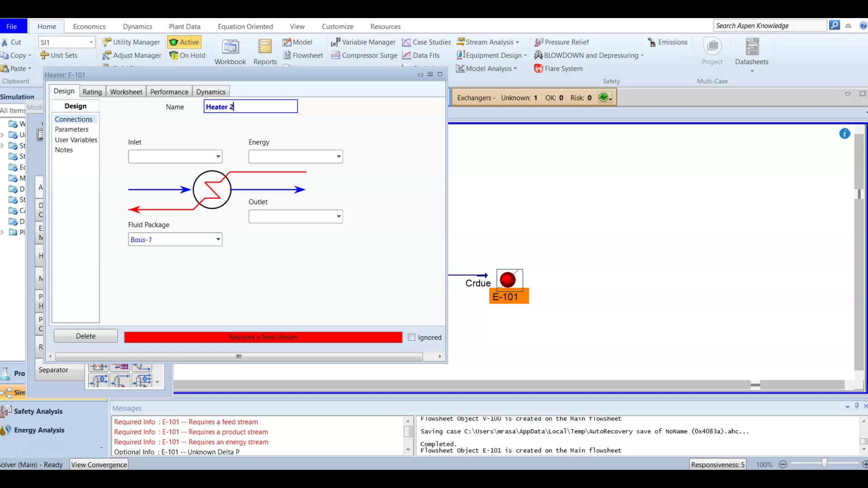
{"action": "key", "text": "Return"}
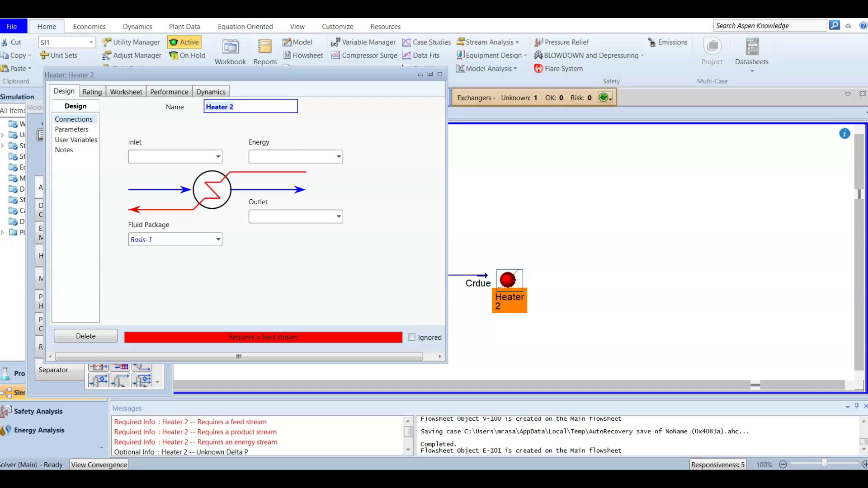
{"action": "left_click", "coordinate": [218, 157]}
{"action": "left_click", "coordinate": [222, 182]}
Give Heater 2 an energy stream named H2 Q and an outlet stream named To Preflash
{"action": "left_click", "coordinate": [295, 156]}
{"action": "left_click", "coordinate": [287, 217]}
{"action": "left_click", "coordinate": [288, 159]}
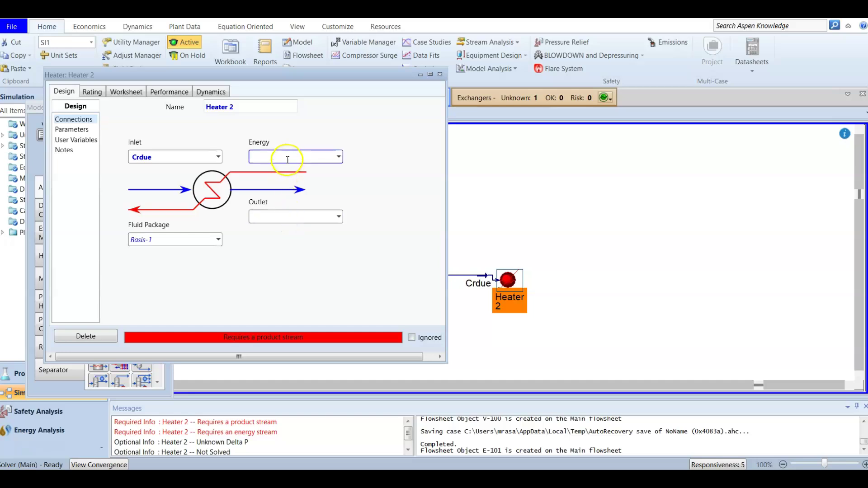
{"action": "type", "text": "H2 Q4"}
{"action": "key", "text": "BackSpace"}
{"action": "key", "text": "Return"}
{"action": "left_click", "coordinate": [282, 218]}
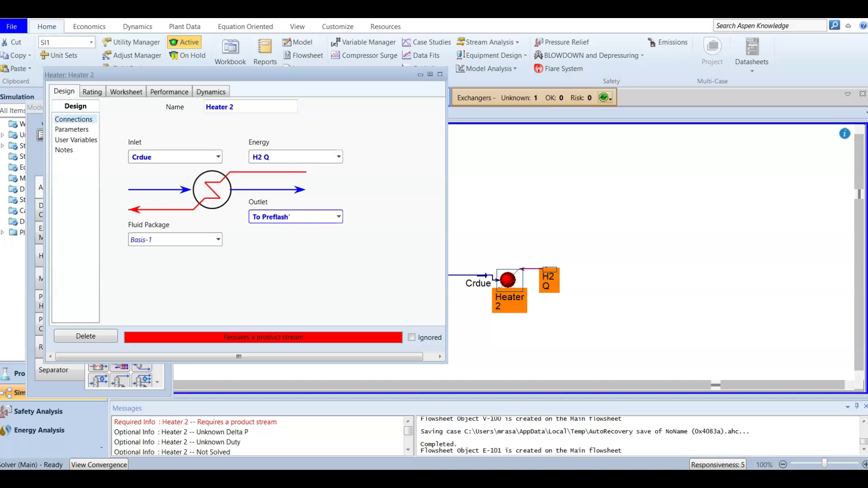
{"action": "key", "text": "Return"}
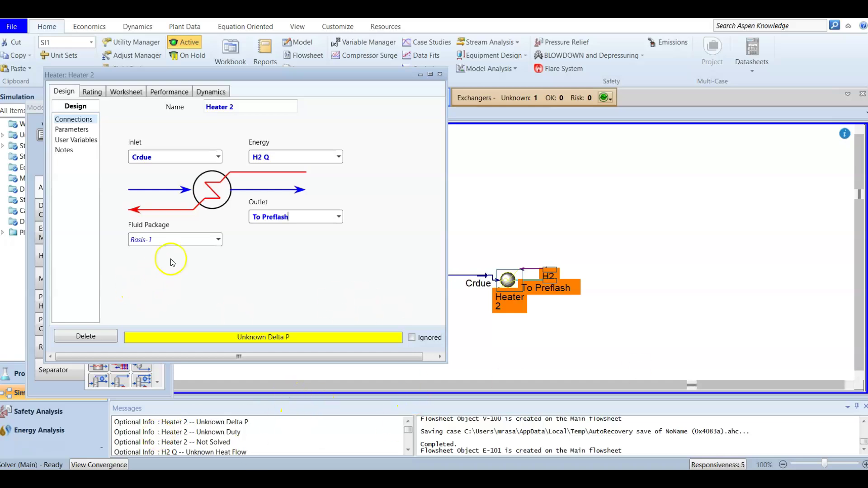
Set Heater 2's pressure drop to 372.3 kPa and the To Preflash stream temperature to 175 °C
{"action": "left_click", "coordinate": [73, 130]}
{"action": "left_click", "coordinate": [169, 125]}
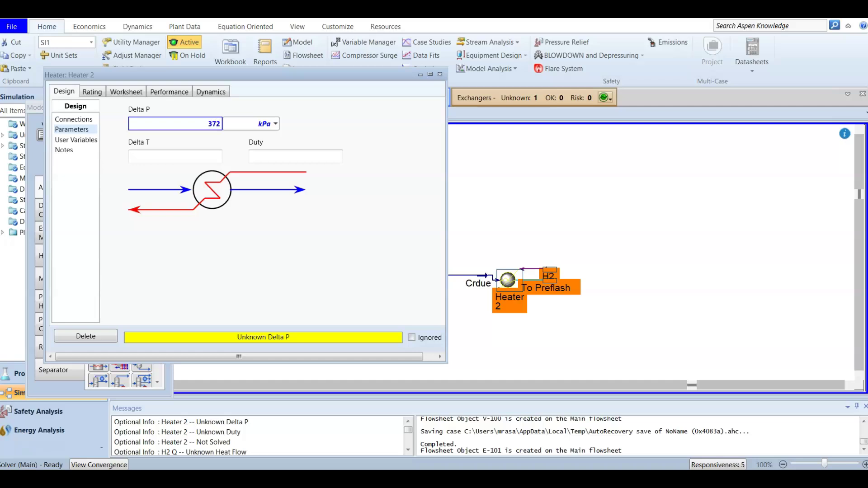
{"action": "key", "text": "Return"}
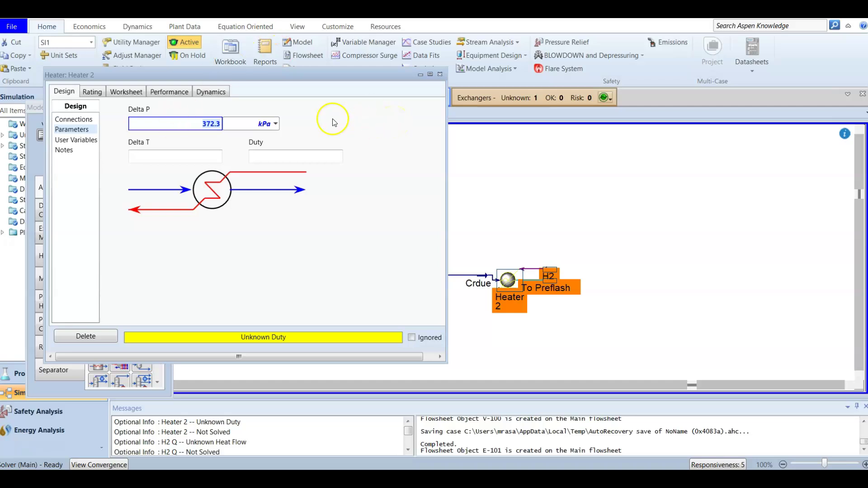
{"action": "left_click", "coordinate": [127, 92]}
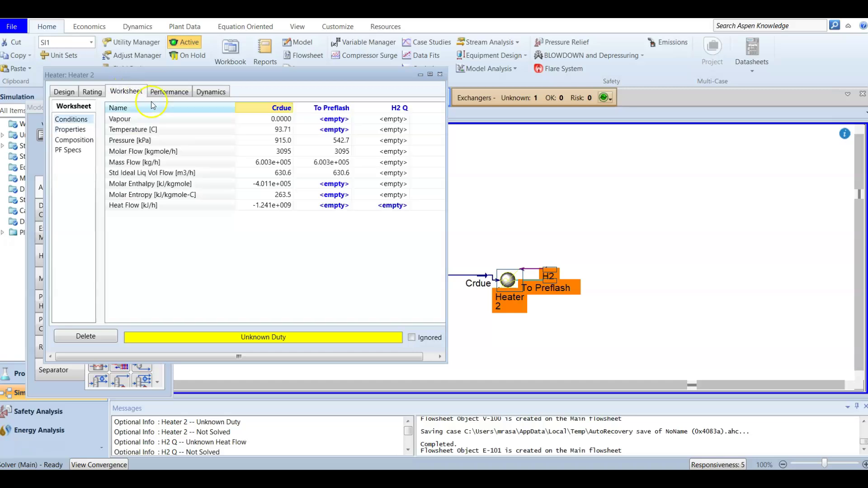
{"action": "left_click", "coordinate": [335, 130]}
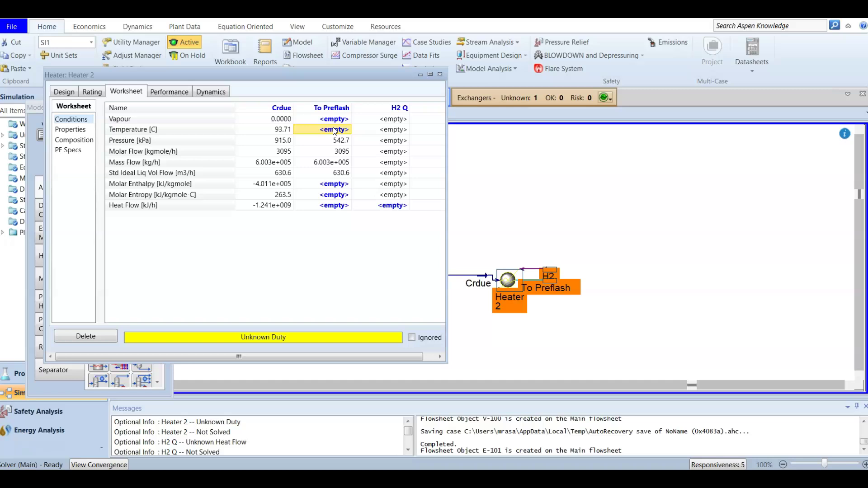
{"action": "type", "text": "17"}
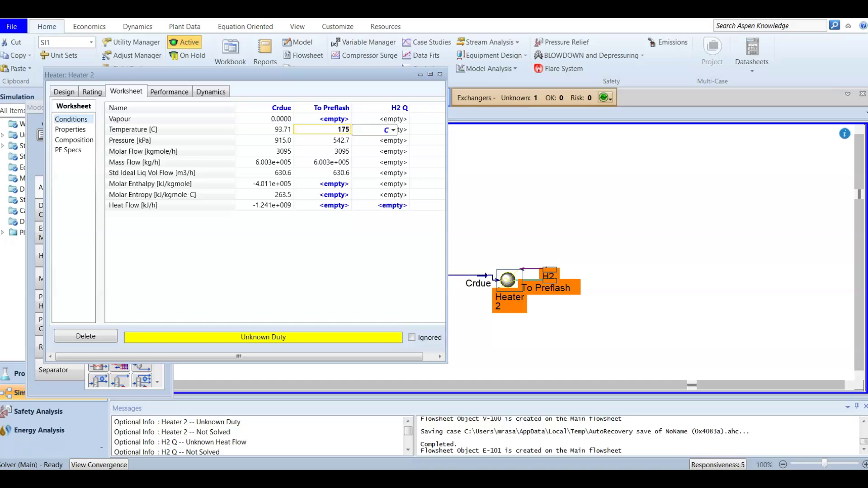
{"action": "type", "text": "5"}
{"action": "key", "text": "Return"}
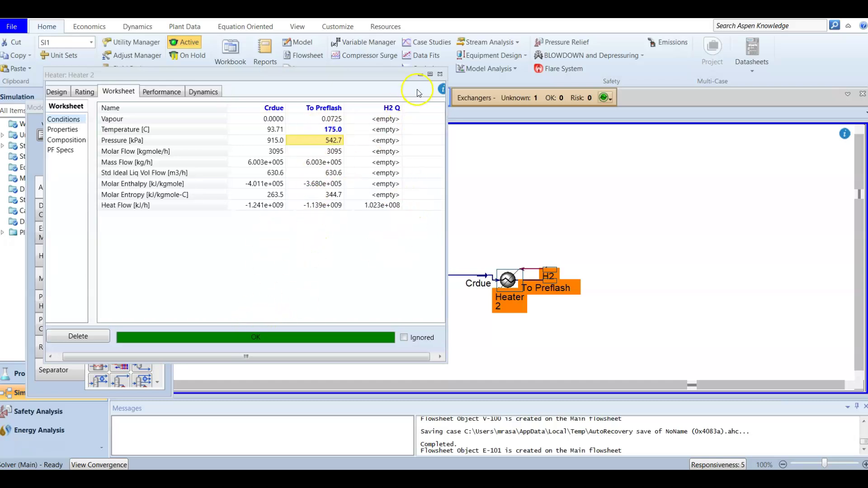
Close Heater 2's window, move the H2 Q stream above the heater and lengthen the To Preflash line
{"action": "left_click", "coordinate": [440, 76]}
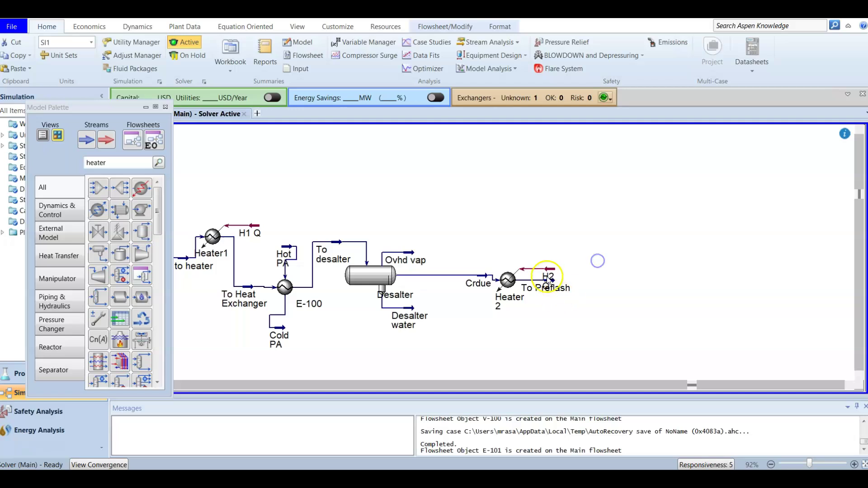
{"action": "left_click_drag", "start_coordinate": [548, 277], "coordinate": [509, 259]}
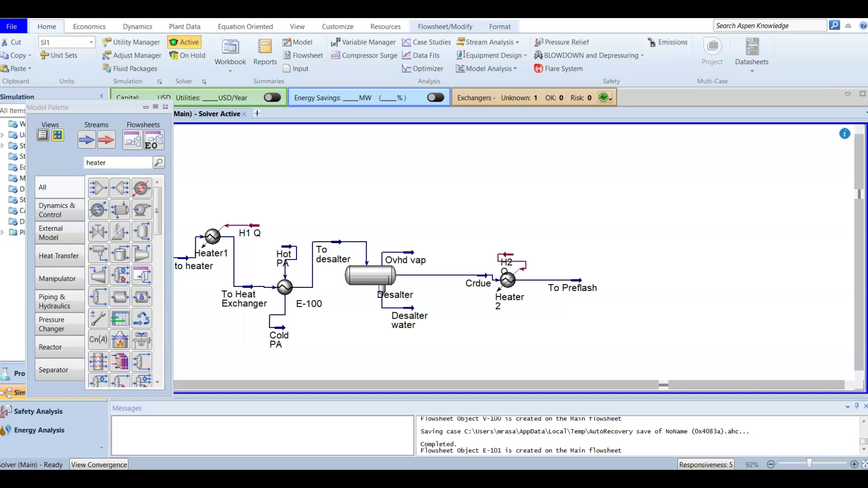
Place a two-phase separator just beyond the To Preflash stream and name it Preflash
{"action": "left_click", "coordinate": [53, 371]}
{"action": "left_click_drag", "start_coordinate": [96, 305], "coordinate": [718, 353]}
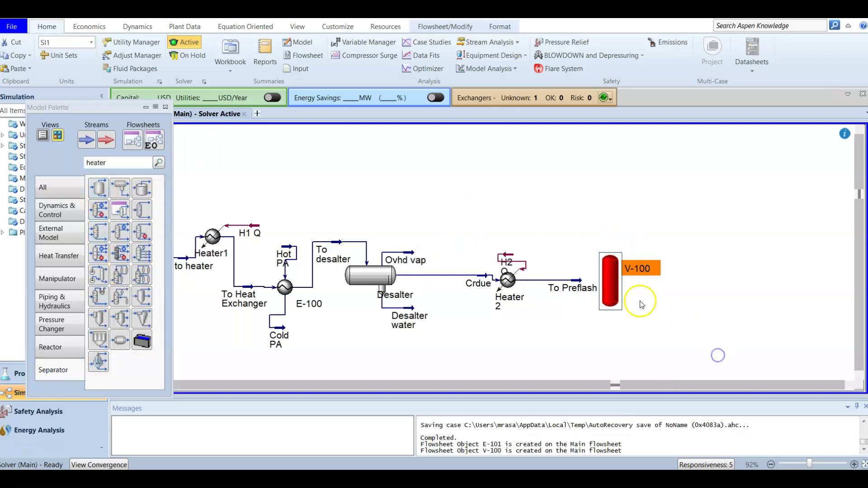
{"action": "double_click", "coordinate": [613, 275]}
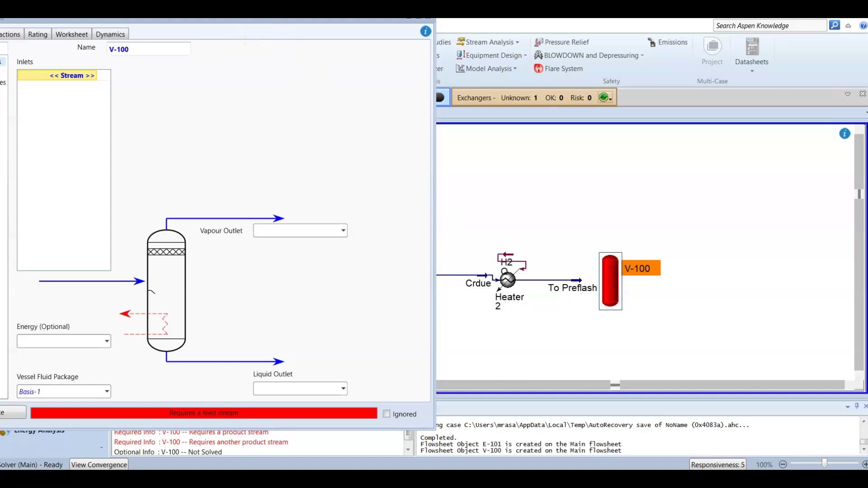
{"action": "left_click_drag", "start_coordinate": [268, 20], "coordinate": [513, 59]}
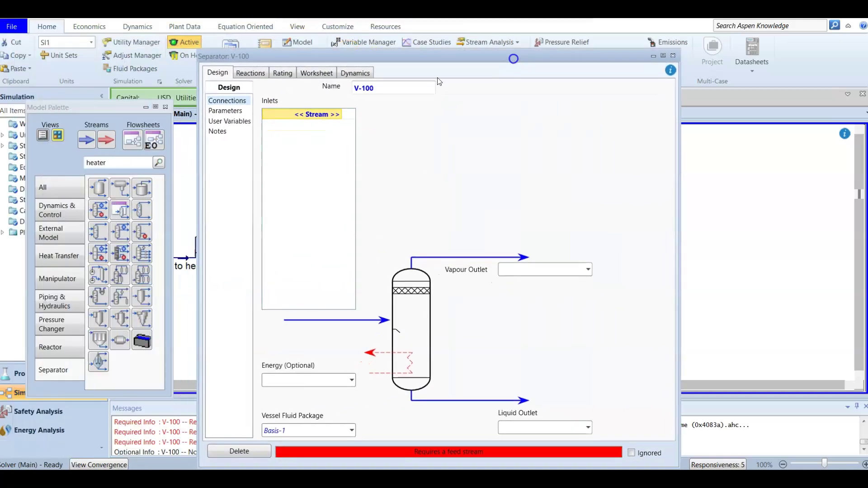
{"action": "left_click", "coordinate": [384, 88]}
{"action": "type", "text": "Prefla"}
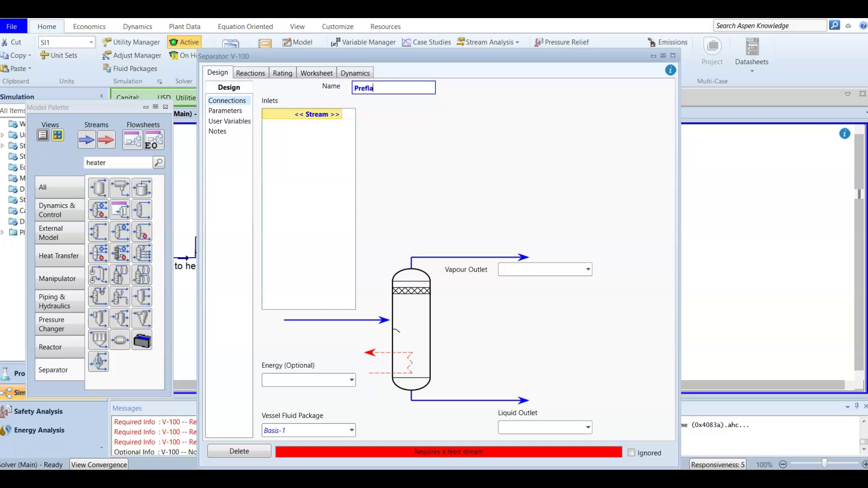
{"action": "type", "text": "sh"}
{"action": "key", "text": "Return"}
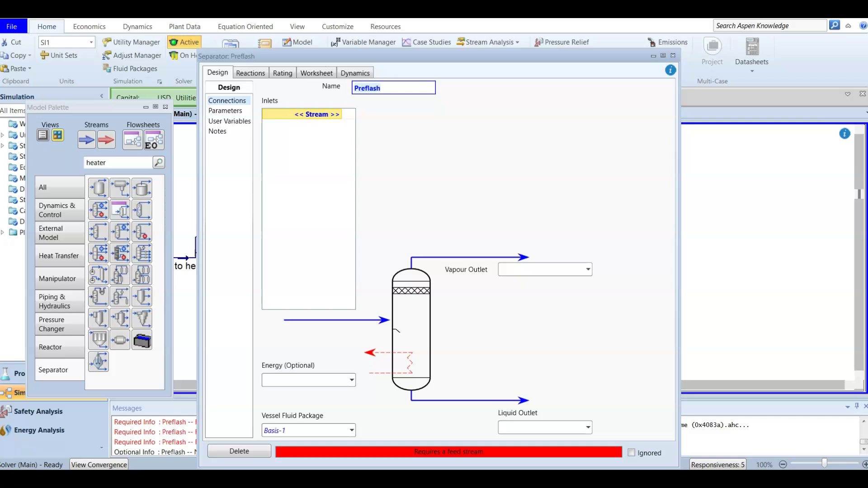
Connect To Preflash as the Preflash separator's inlet, with vapour outlet Ligh products and liquid outlet Btm liquid
{"action": "left_click", "coordinate": [341, 116]}
{"action": "left_click", "coordinate": [339, 115]}
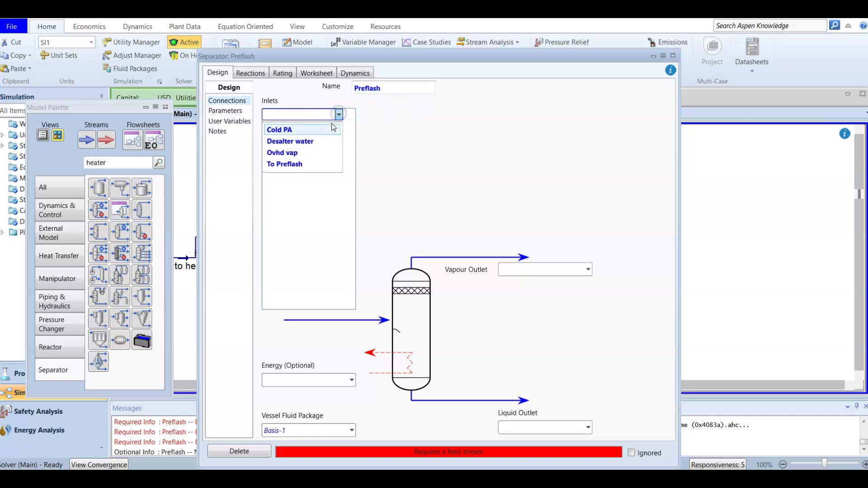
{"action": "left_click", "coordinate": [321, 164]}
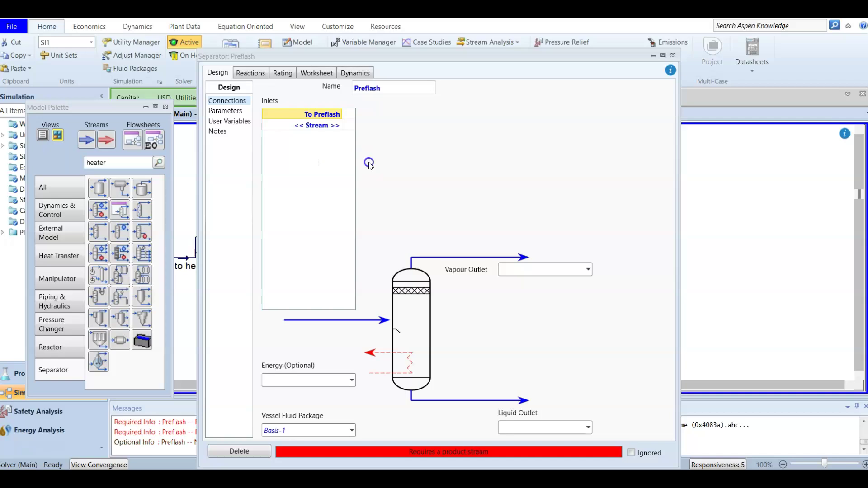
{"action": "left_click", "coordinate": [519, 270]}
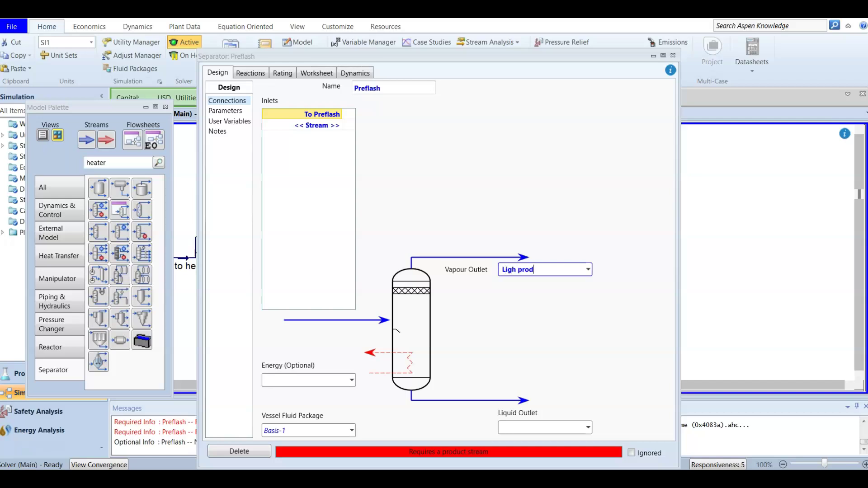
{"action": "key", "text": "Return"}
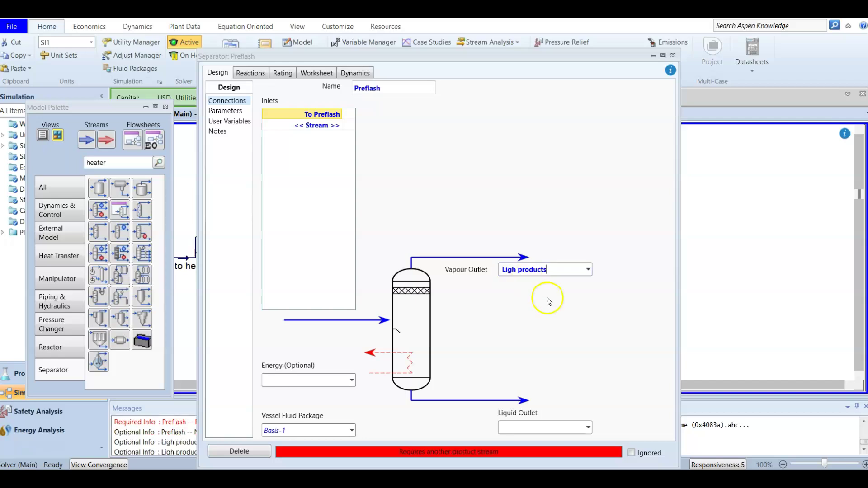
{"action": "left_click", "coordinate": [562, 425]}
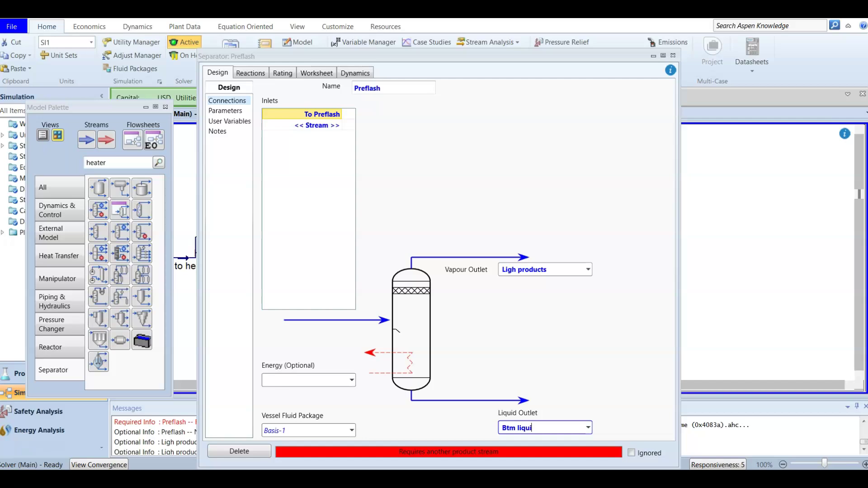
{"action": "type", "text": "d"}
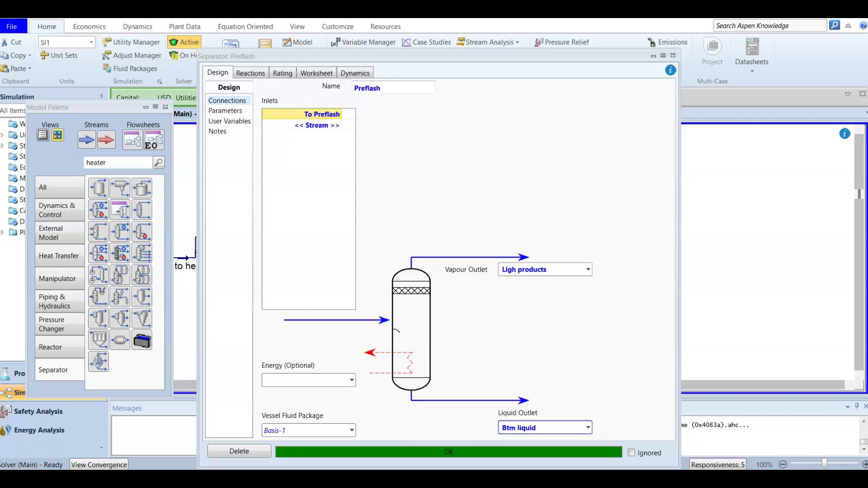
Close the separator's window and move Ligh products directly above and Btm liquid directly below the Preflash vessel
{"action": "left_click", "coordinate": [673, 55]}
{"action": "left_click", "coordinate": [695, 352]}
{"action": "left_click_drag", "start_coordinate": [636, 243], "coordinate": [607, 231]}
{"action": "mouse_move", "coordinate": [644, 271]}
{"action": "left_click_drag", "start_coordinate": [642, 321], "coordinate": [616, 344]}
{"action": "left_click", "coordinate": [655, 341]}
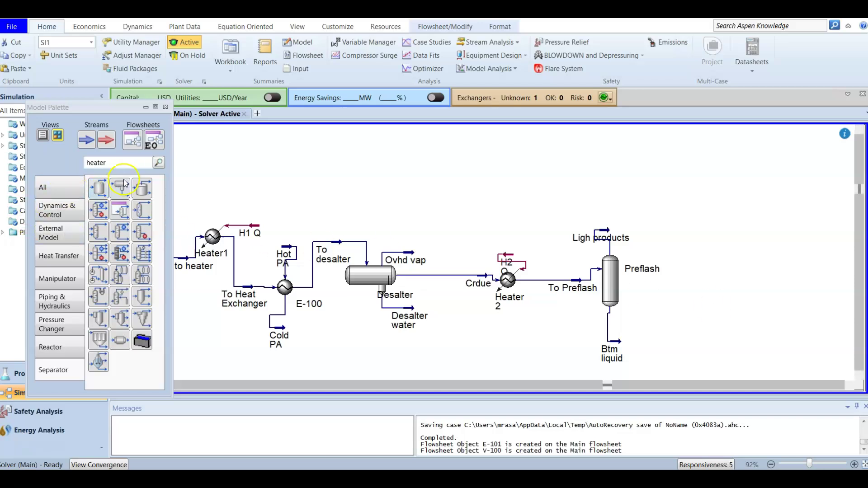
Place another heater next to the Btm liquid stream and name it Furnace
{"action": "left_click", "coordinate": [42, 187]}
{"action": "left_click_drag", "start_coordinate": [142, 188], "coordinate": [710, 362]}
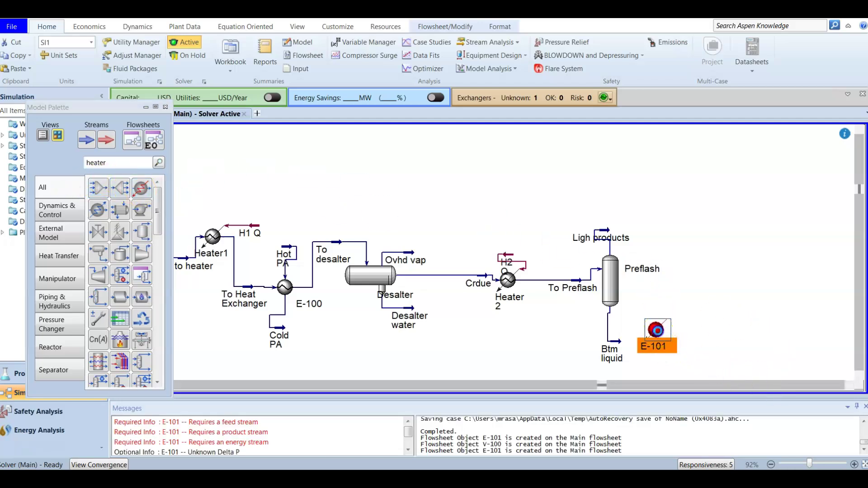
{"action": "double_click", "coordinate": [657, 330]}
{"action": "left_click_drag", "start_coordinate": [136, 93], "coordinate": [565, 65]}
{"action": "left_click", "coordinate": [497, 103]}
{"action": "type", "text": "Furnace"}
{"action": "key", "text": "Return"}
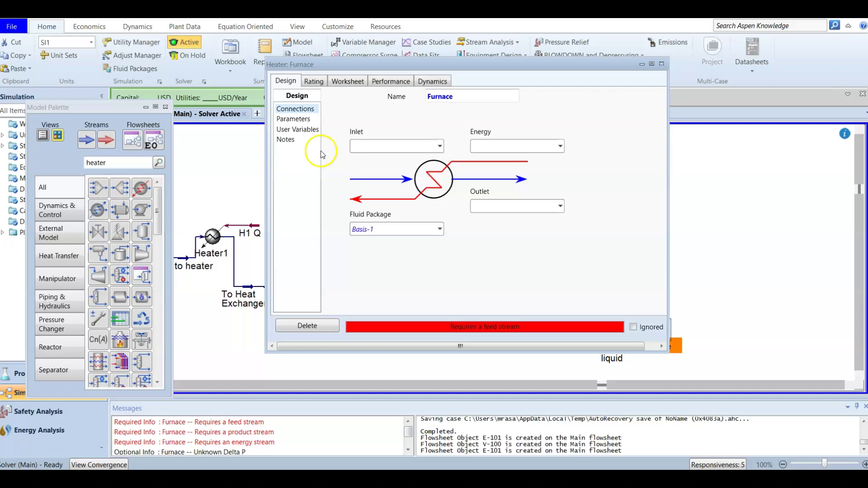
Connect the Furnace with inlet Btm liquid, energy stream F Q and outlet To Trans line
{"action": "left_click", "coordinate": [442, 147]}
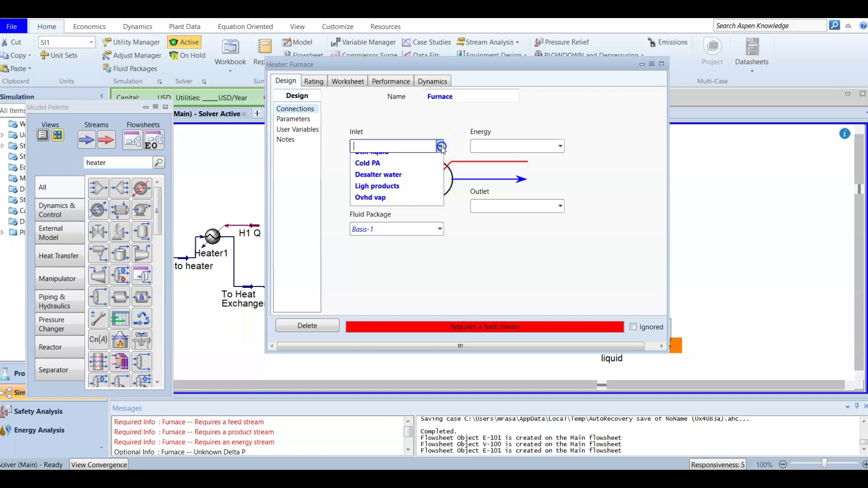
{"action": "left_click", "coordinate": [417, 162]}
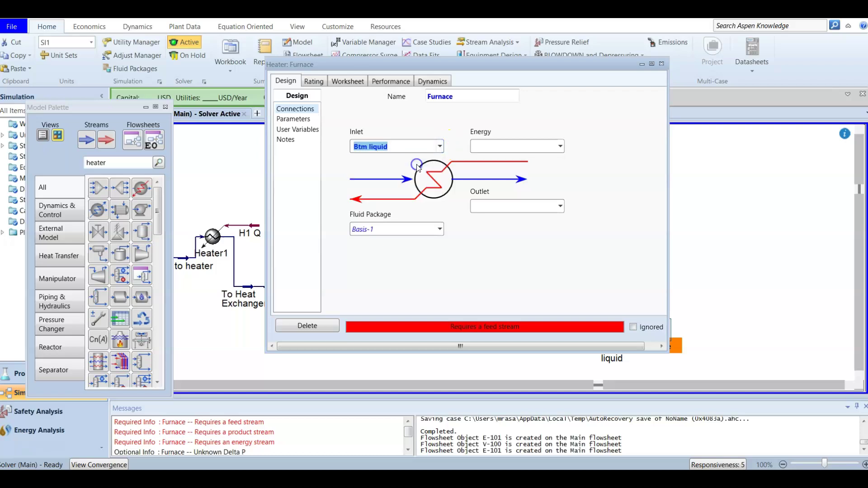
{"action": "left_click", "coordinate": [484, 148]}
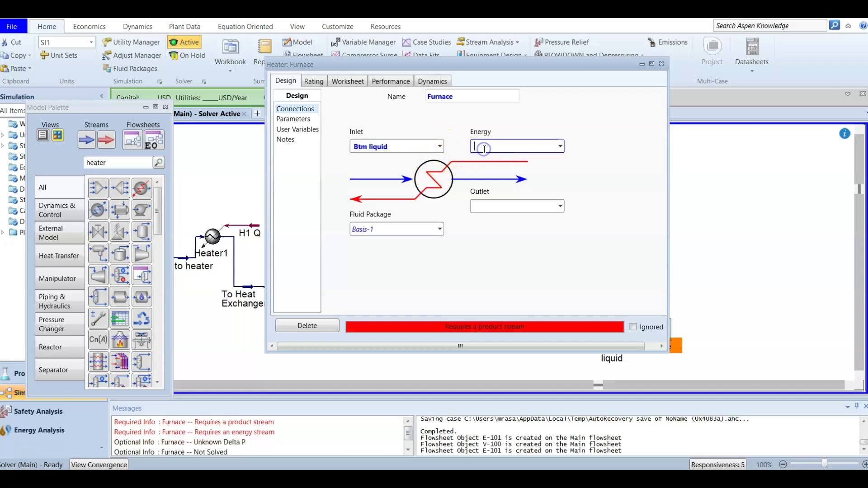
{"action": "type", "text": "F Q"}
{"action": "key", "text": "Return"}
{"action": "left_click", "coordinate": [479, 206]}
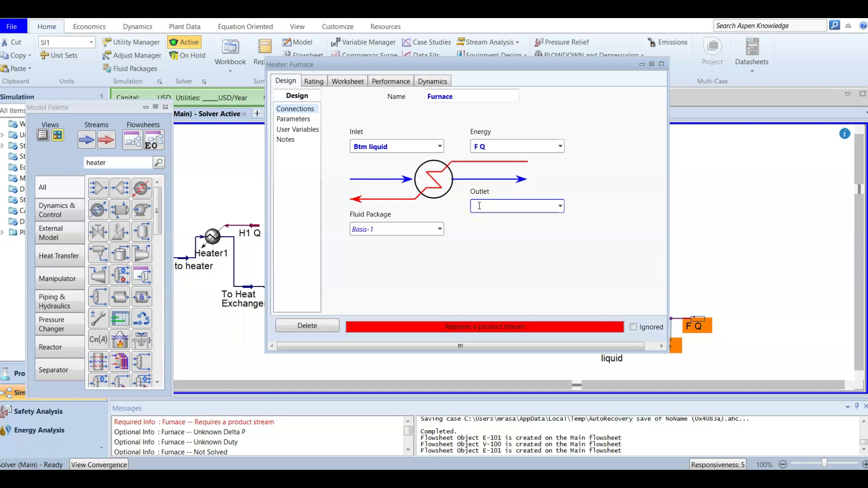
{"action": "left_click", "coordinate": [528, 260]}
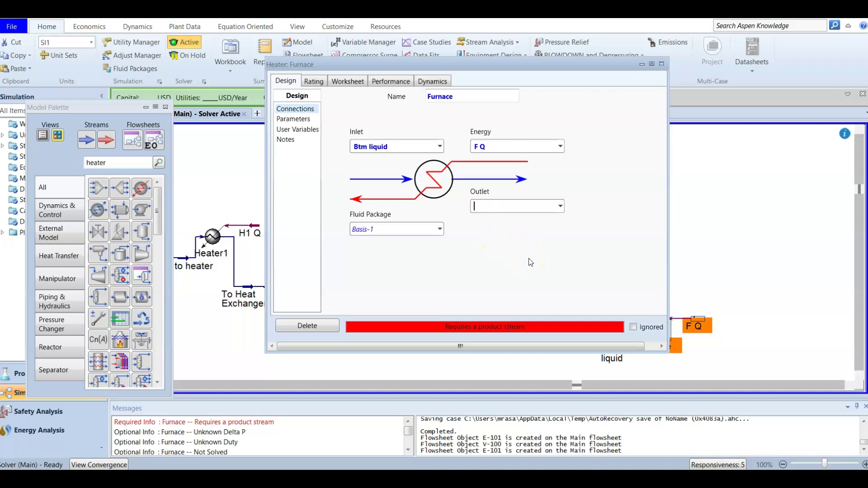
{"action": "type", "text": "To"}
{"action": "type", "text": "Tran s line"}
{"action": "key", "text": "Return"}
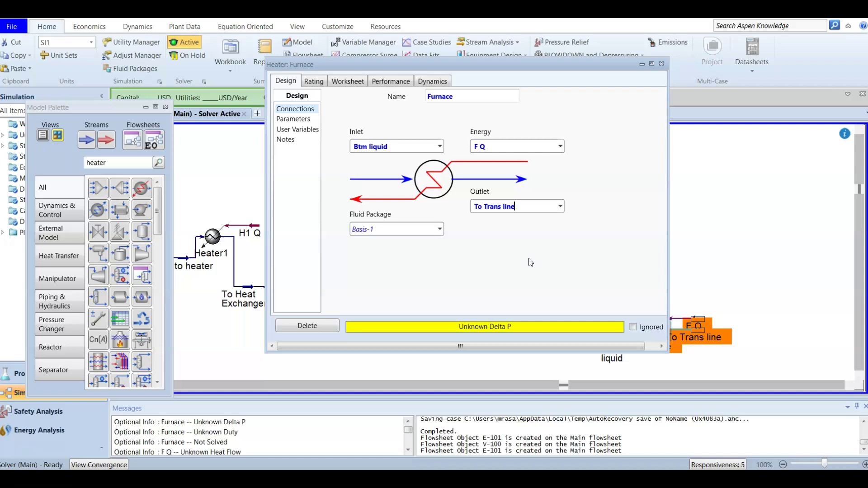
Set the Furnace's pressure drop to 172.4 kPa
{"action": "left_click", "coordinate": [294, 119]}
{"action": "left_click", "coordinate": [384, 111]}
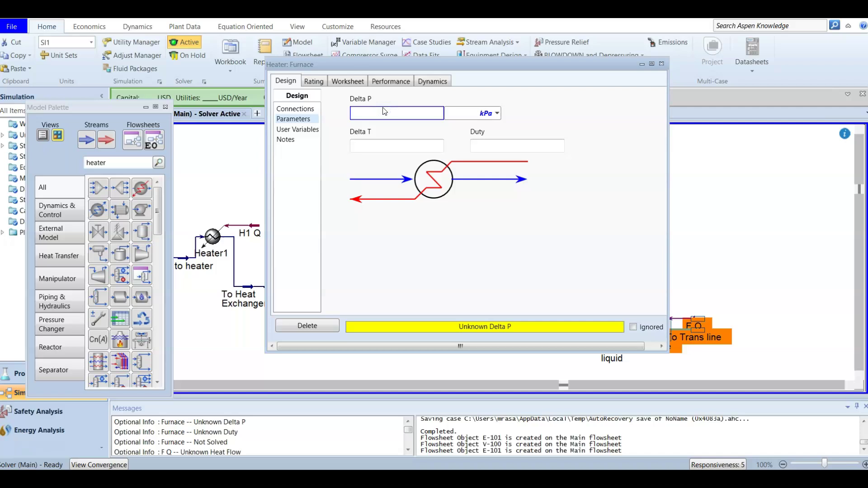
{"action": "type", "text": "172.4"}
{"action": "key", "text": "Return"}
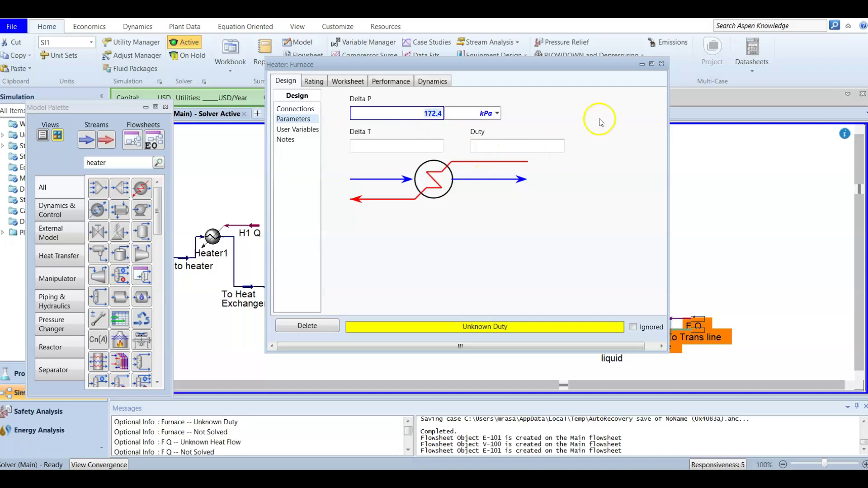
Set the To Trans line stream's temperature to 400 °C in the Furnace's worksheet and close the Furnace window
{"action": "left_click", "coordinate": [616, 136]}
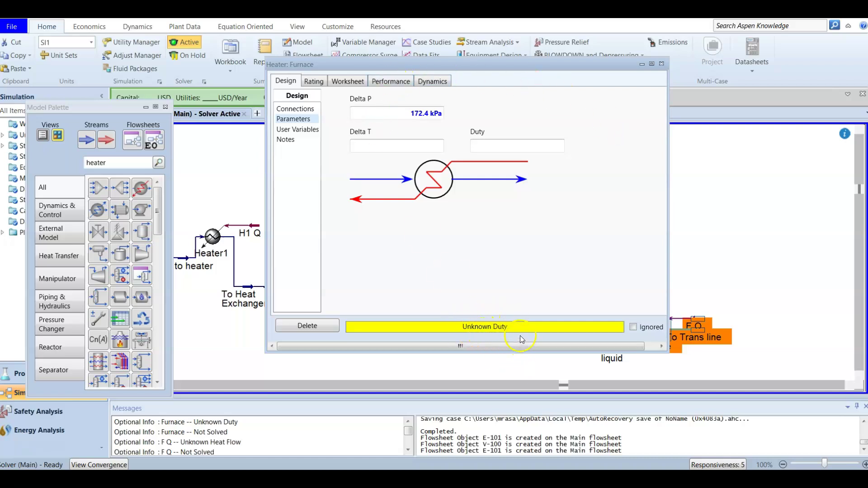
{"action": "left_click", "coordinate": [349, 81]}
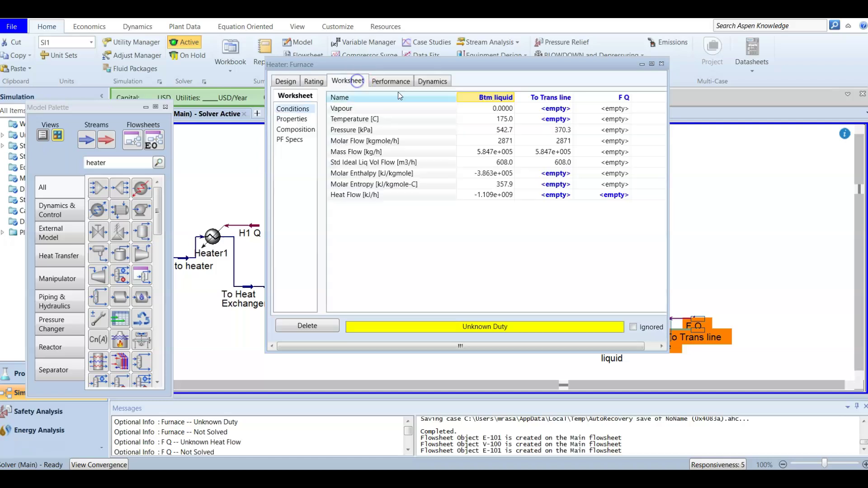
{"action": "left_click", "coordinate": [547, 119]}
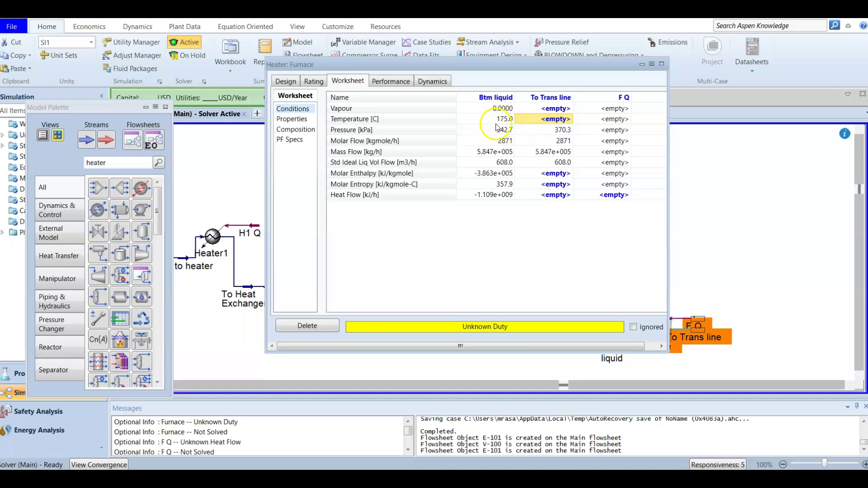
{"action": "type", "text": "400"}
{"action": "key", "text": "Return"}
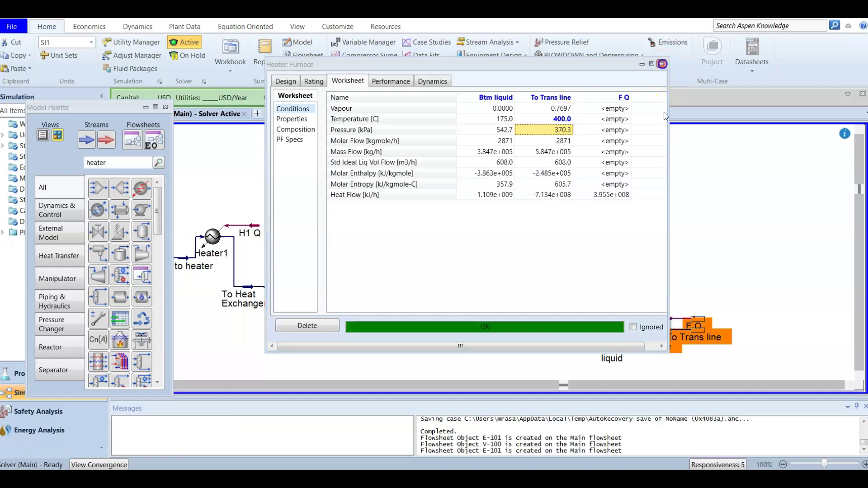
{"action": "left_click", "coordinate": [662, 63]}
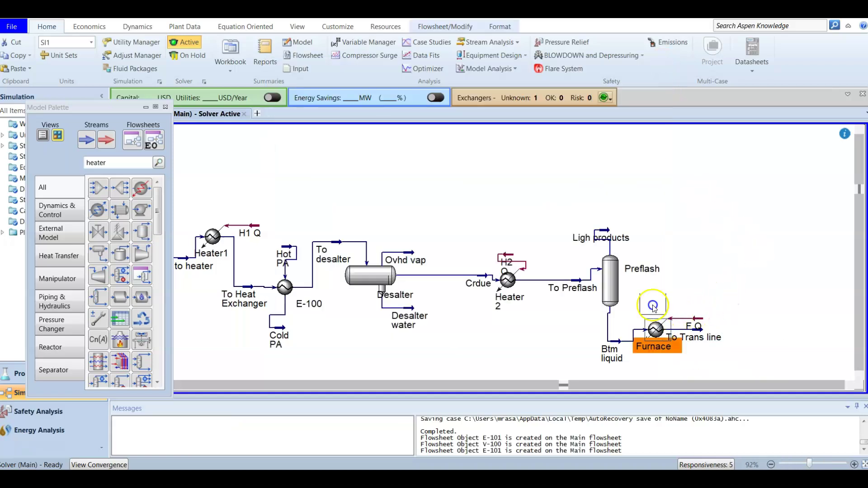
Move the Furnace up beside the lower end of the Preflash vessel and shift the To Trans line stream further right
{"action": "left_click_drag", "start_coordinate": [653, 308], "coordinate": [647, 279]}
{"action": "left_click", "coordinate": [688, 309]}
{"action": "left_click_drag", "start_coordinate": [688, 309], "coordinate": [723, 309]}
{"action": "left_click", "coordinate": [741, 285]}
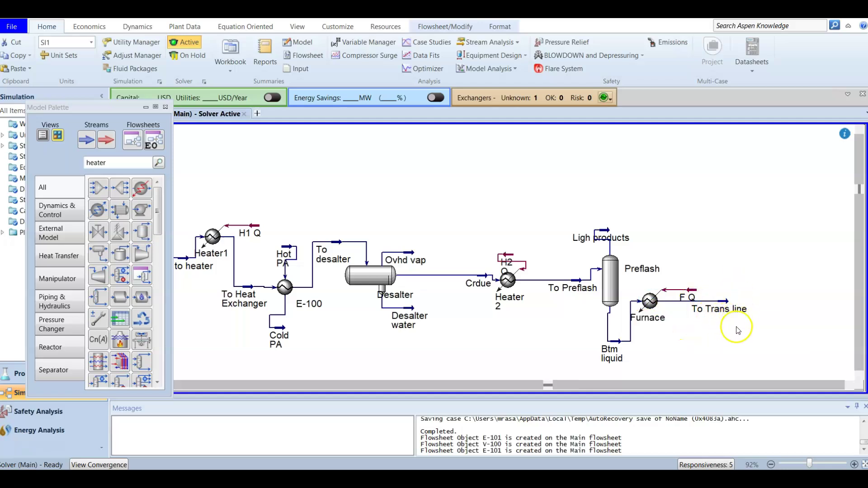
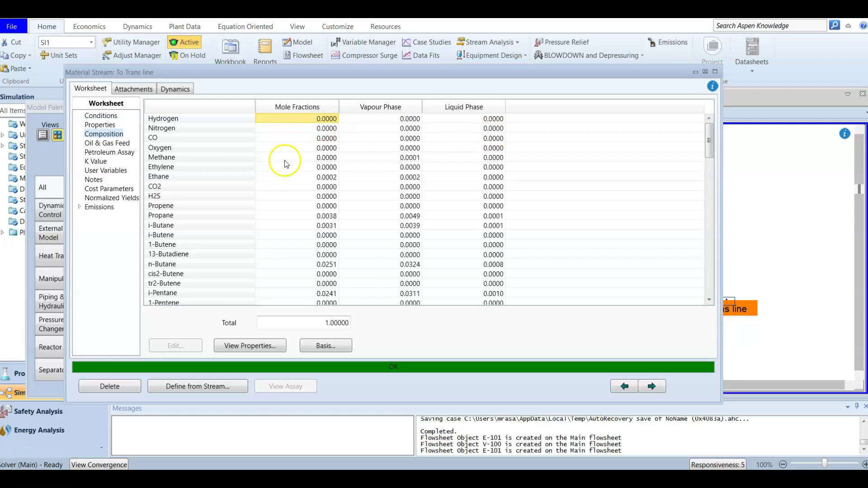
Examine the To Trans line stream's composition, comparing the light components, n-Pentane and the boiling-range cuts from 36-40C upward
{"action": "scroll", "coordinate": [307, 167], "scroll_direction": "down", "scroll_amount": 1}
{"action": "scroll", "coordinate": [308, 170], "scroll_direction": "down", "scroll_amount": 3}
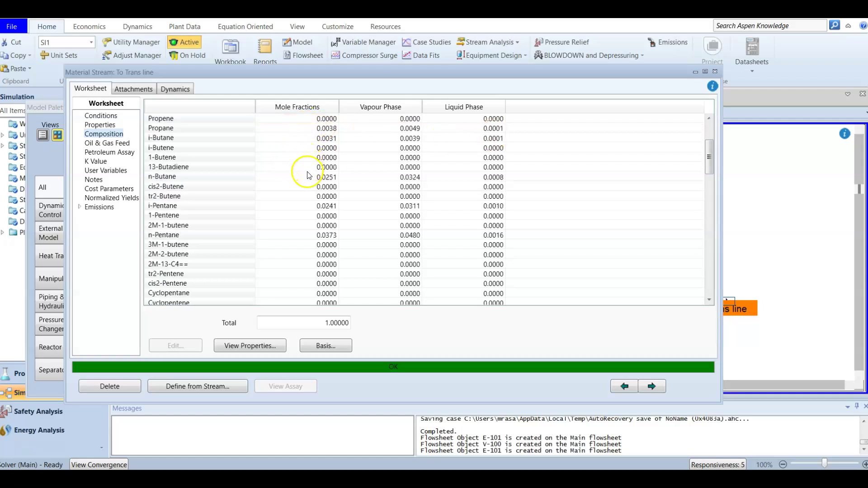
{"action": "left_click", "coordinate": [329, 211]}
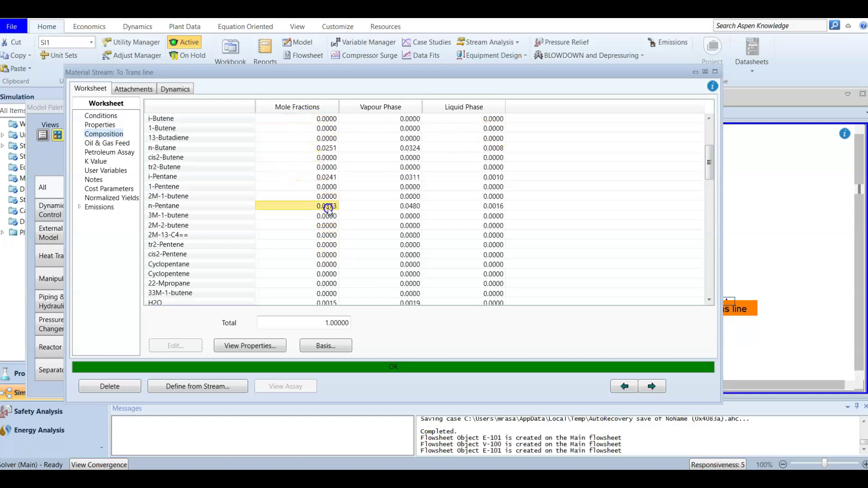
{"action": "scroll", "coordinate": [329, 212], "scroll_direction": "down", "scroll_amount": 2}
{"action": "scroll", "coordinate": [328, 211], "scroll_direction": "down", "scroll_amount": 13}
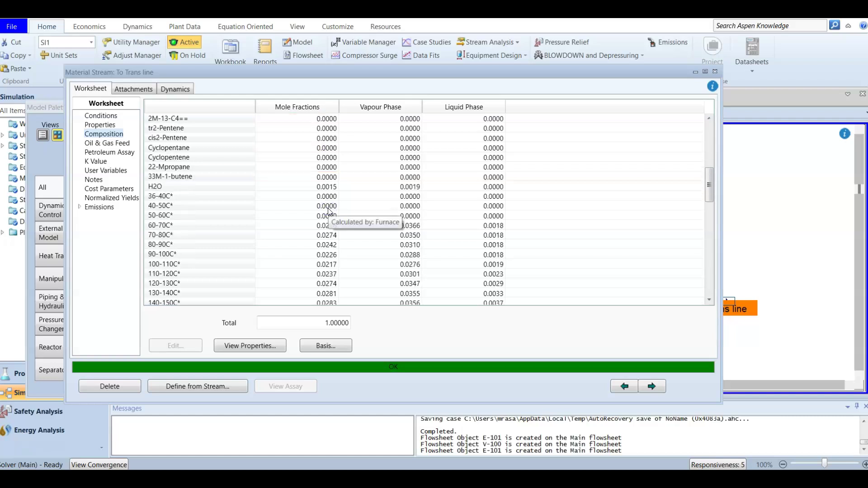
{"action": "scroll", "coordinate": [329, 210], "scroll_direction": "up", "scroll_amount": 19}
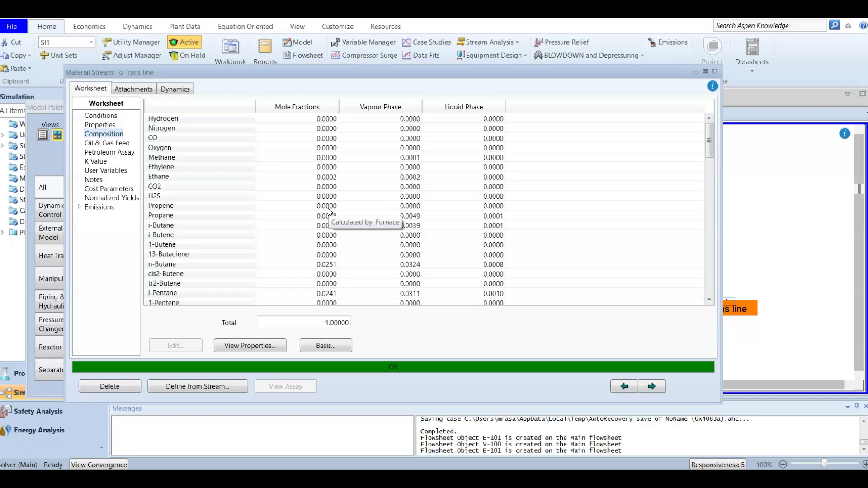
{"action": "left_click", "coordinate": [319, 250]}
{"action": "scroll", "coordinate": [319, 250], "scroll_direction": "down", "scroll_amount": 2}
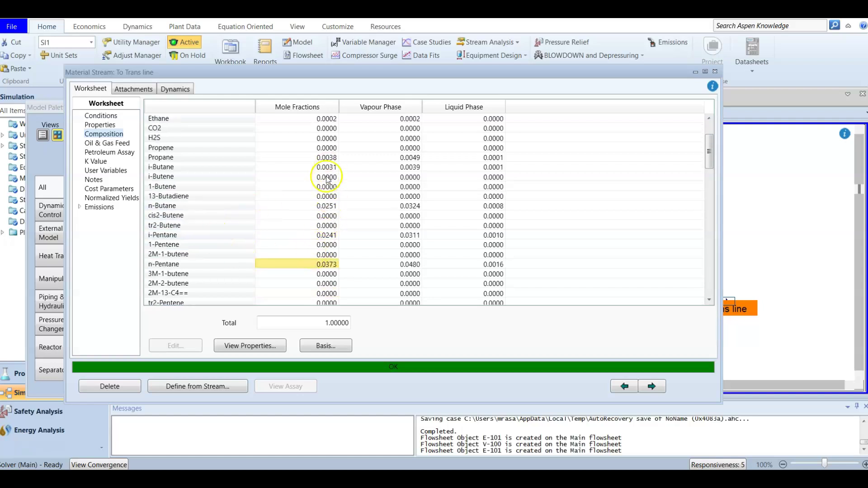
{"action": "scroll", "coordinate": [323, 190], "scroll_direction": "down", "scroll_amount": 2}
{"action": "scroll", "coordinate": [323, 191], "scroll_direction": "down", "scroll_amount": 1}
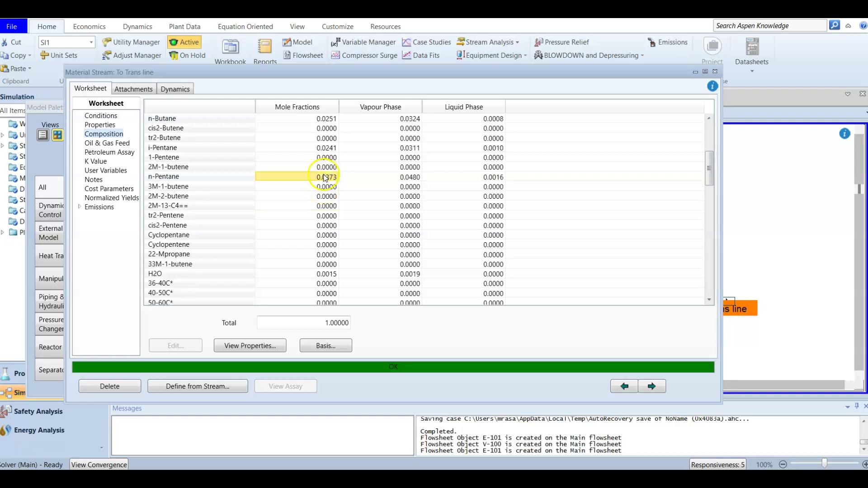
{"action": "left_click", "coordinate": [213, 177]}
{"action": "scroll", "coordinate": [324, 239], "scroll_direction": "down", "scroll_amount": 4}
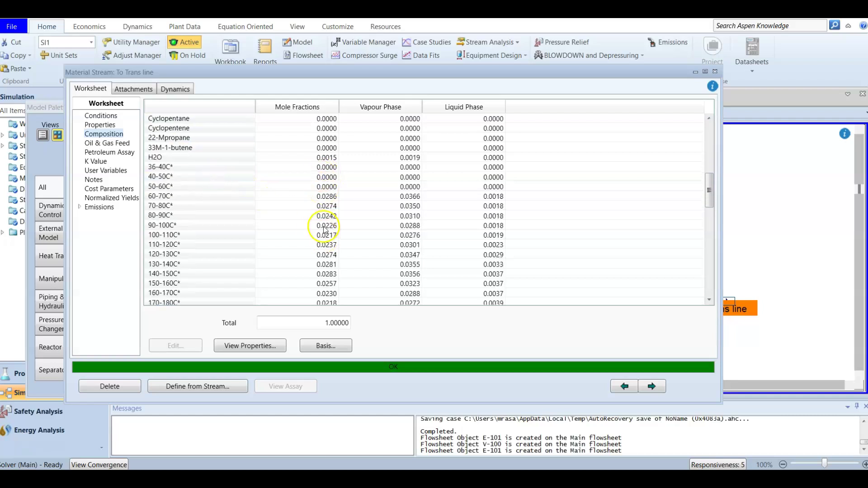
{"action": "left_click", "coordinate": [189, 225]}
{"action": "left_click", "coordinate": [183, 225]}
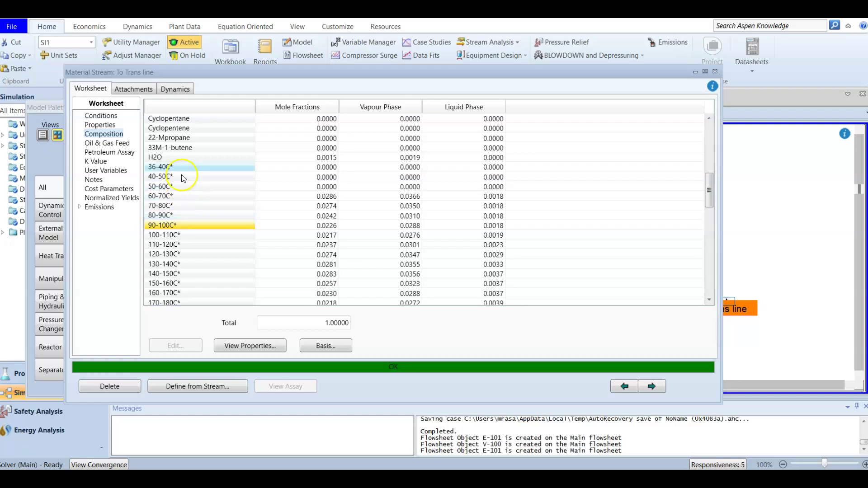
{"action": "left_click", "coordinate": [154, 172]}
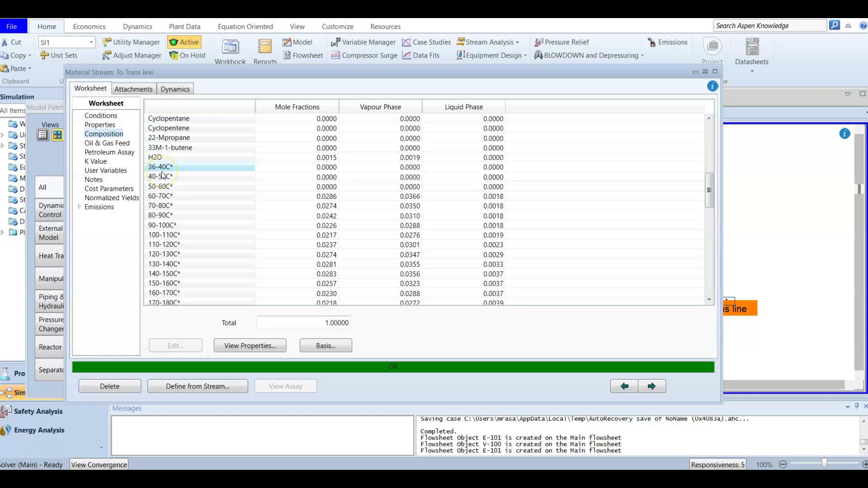
{"action": "left_click", "coordinate": [164, 176]}
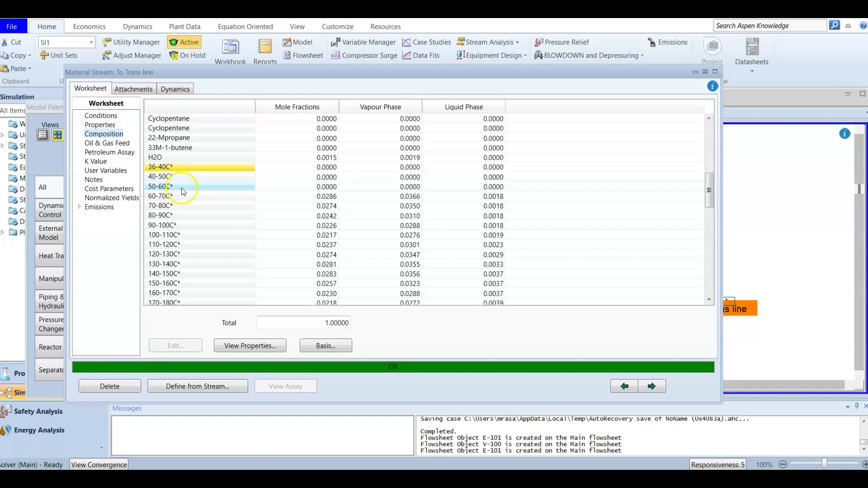
{"action": "left_click_drag", "start_coordinate": [327, 180], "coordinate": [327, 186]}
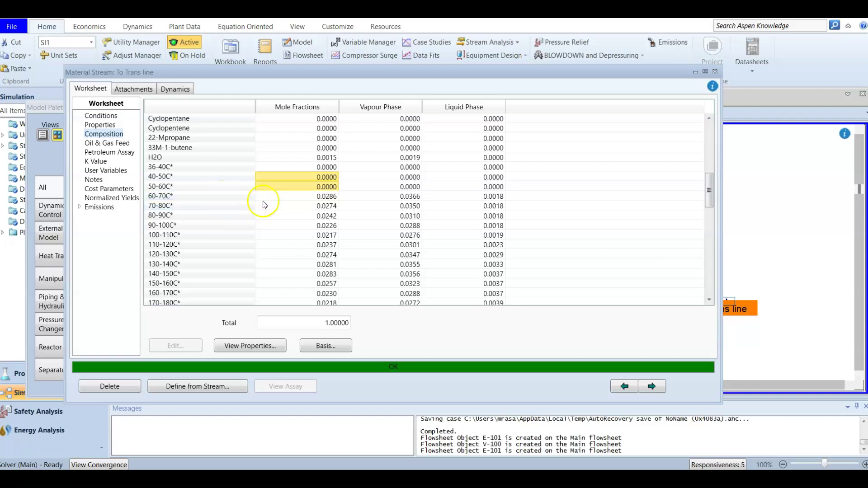
{"action": "left_click_drag", "start_coordinate": [328, 196], "coordinate": [331, 207]}
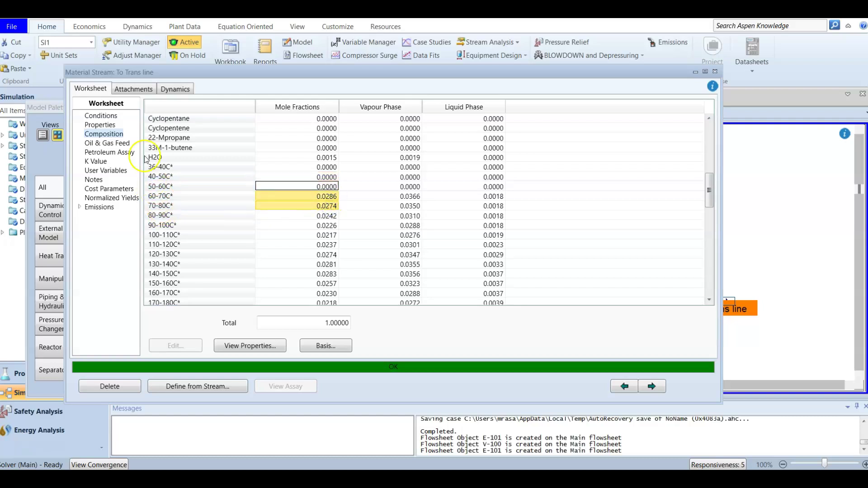
Review the pressure and vapour fraction in the To Trans line stream's conditions and close the stream window
{"action": "left_click", "coordinate": [101, 116]}
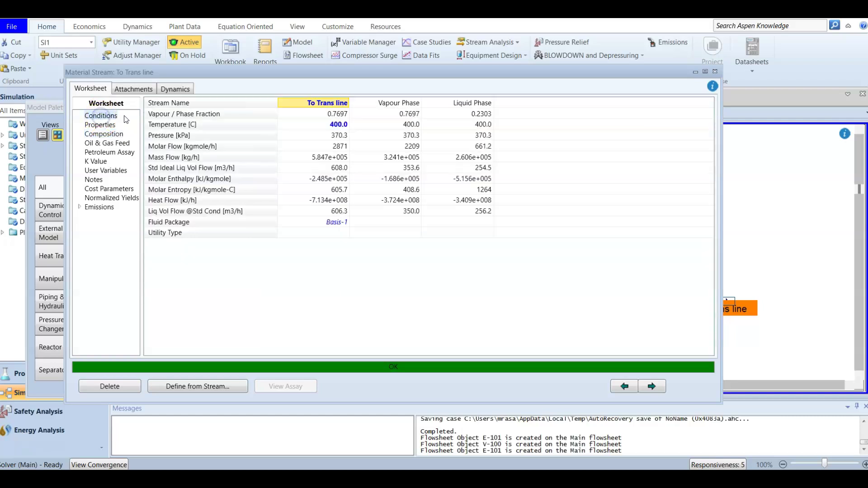
{"action": "left_click", "coordinate": [318, 135]}
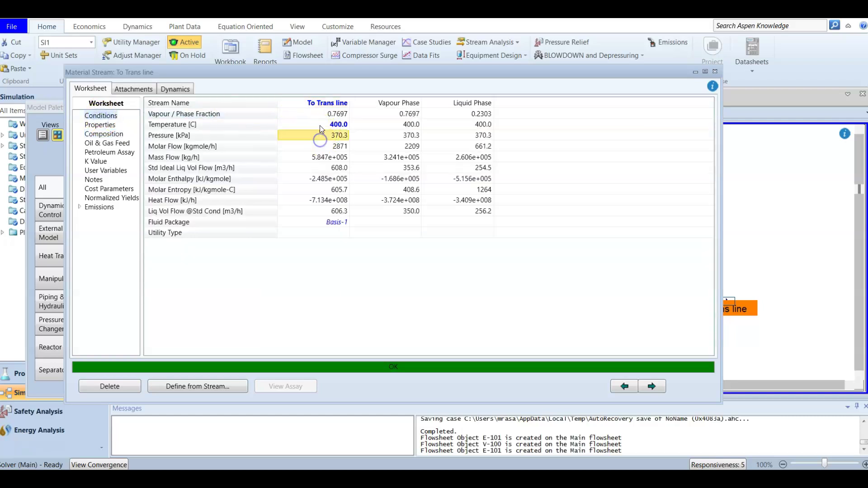
{"action": "left_click", "coordinate": [331, 114]}
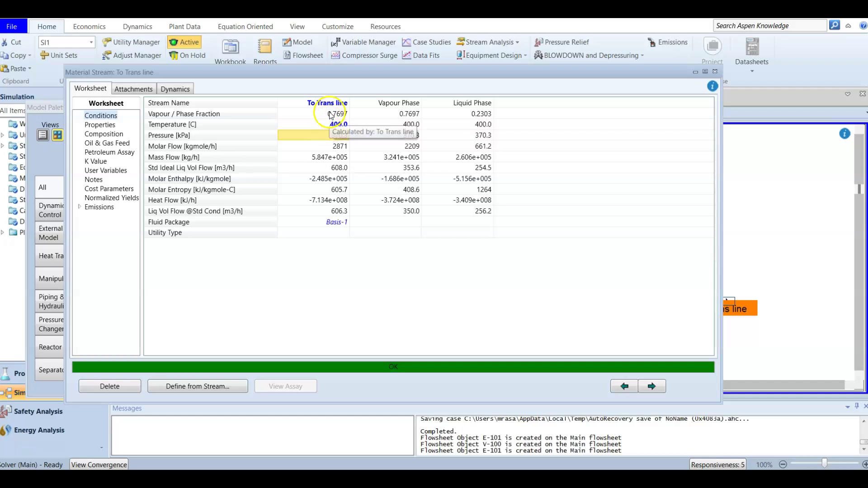
{"action": "left_click", "coordinate": [332, 118]}
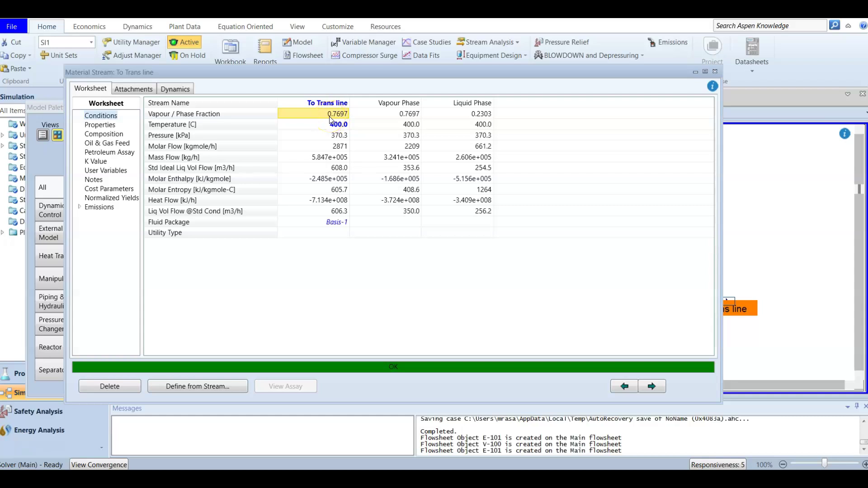
{"action": "left_click", "coordinate": [716, 72]}
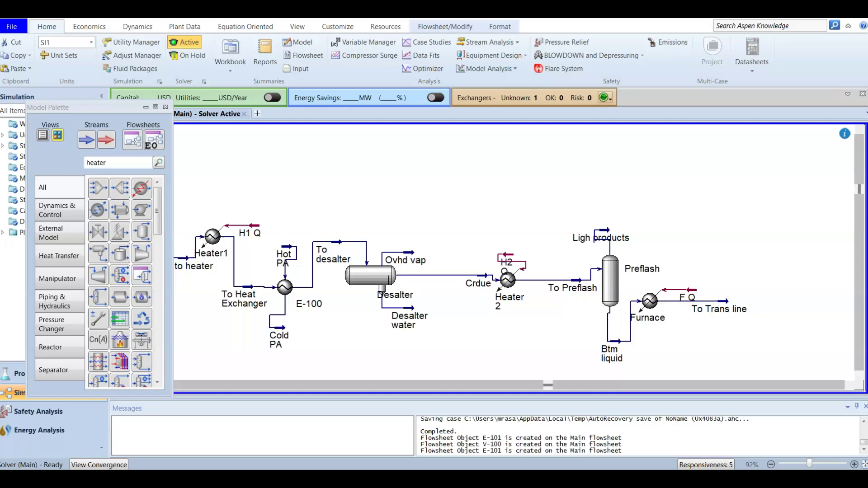
Search the model palette for pipe and place a pipe segment above the To Trans line stream
{"action": "mouse_move", "coordinate": [186, 260]}
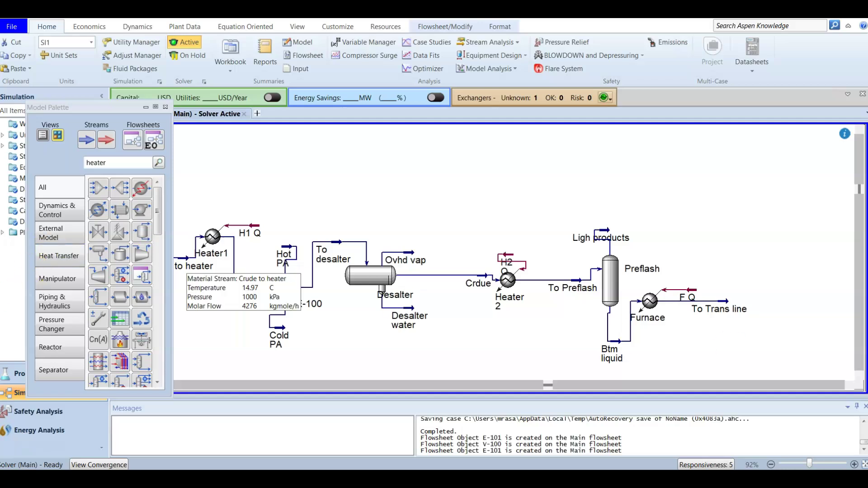
{"action": "left_click", "coordinate": [130, 164]}
{"action": "type", "text": "pipe"}
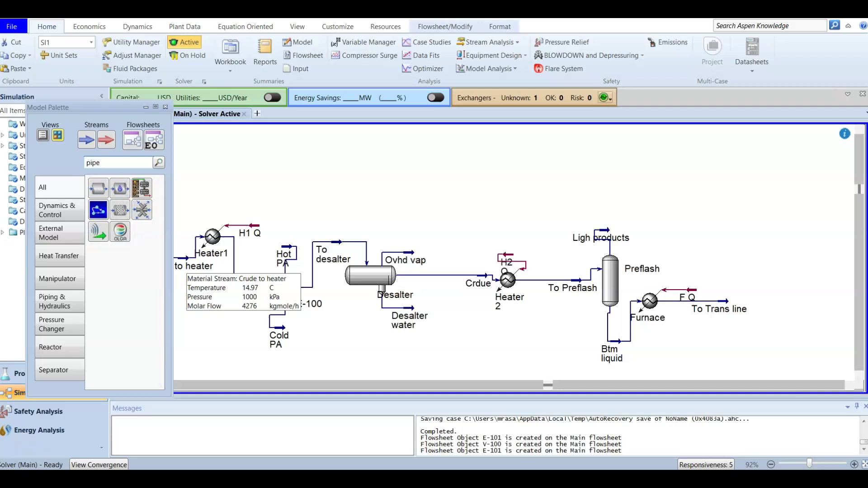
{"action": "left_click_drag", "start_coordinate": [109, 190], "coordinate": [814, 299]}
{"action": "left_click", "coordinate": [796, 289]}
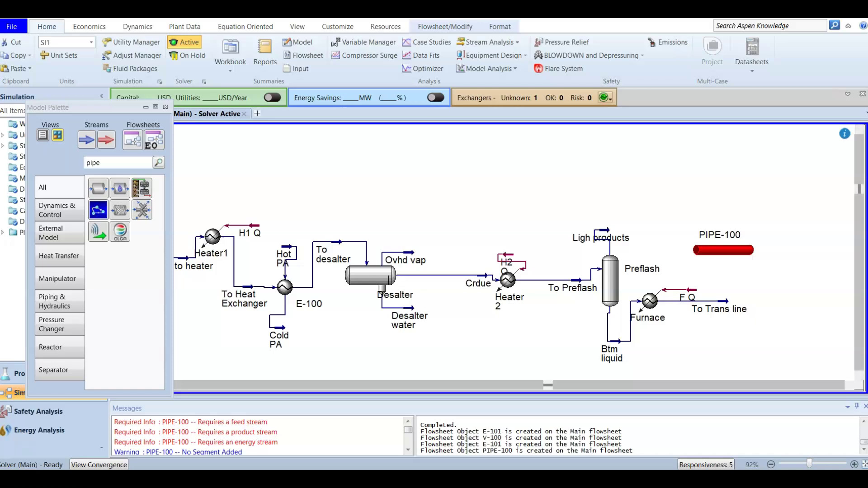
{"action": "left_click", "coordinate": [211, 237]}
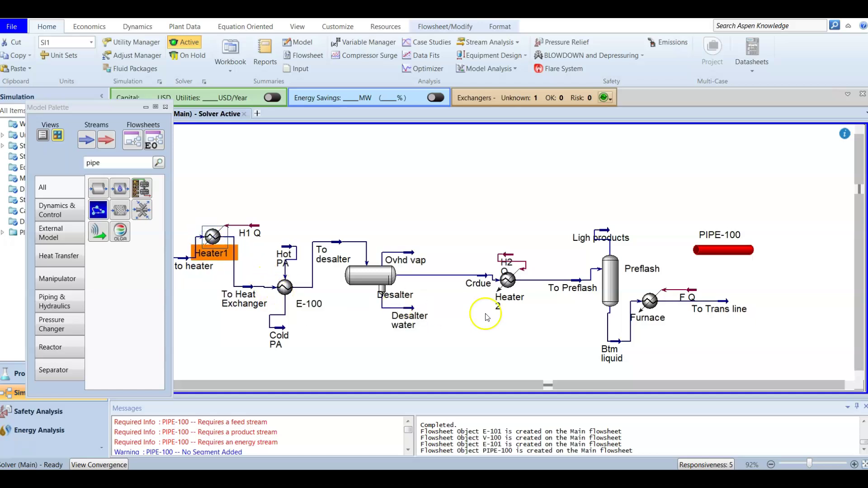
{"action": "left_click", "coordinate": [568, 333]}
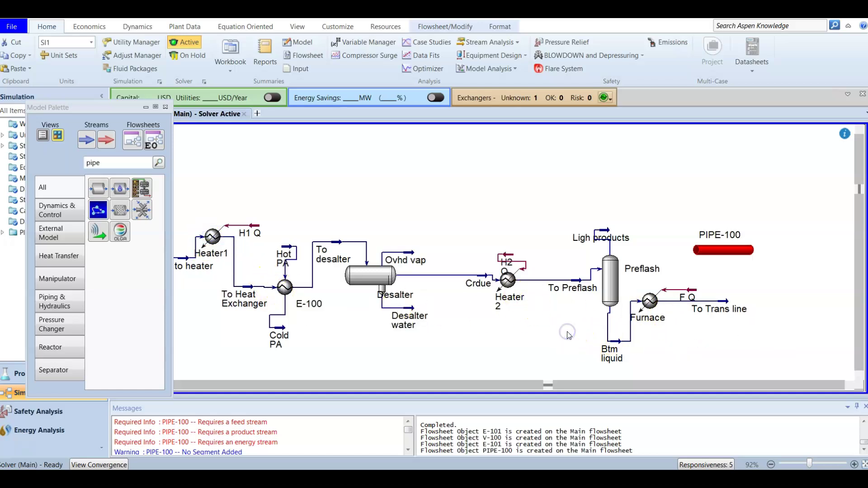
{"action": "mouse_move", "coordinate": [507, 265]}
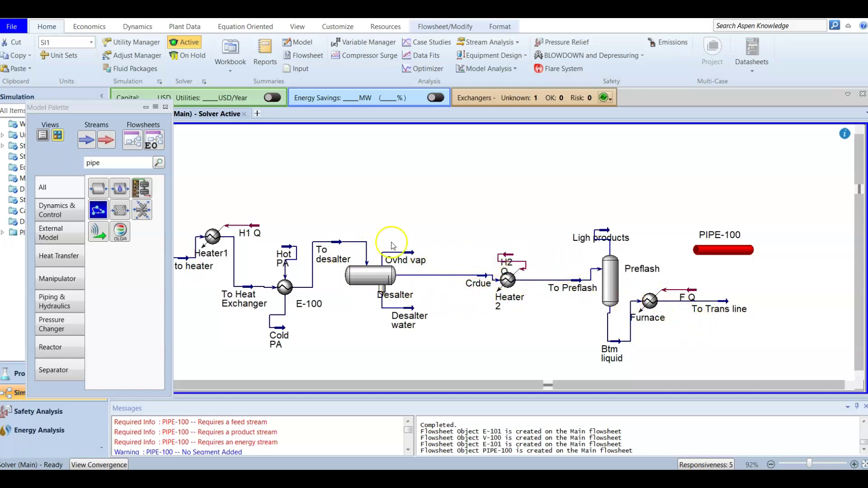
{"action": "left_click", "coordinate": [532, 336]}
{"action": "left_click", "coordinate": [674, 328]}
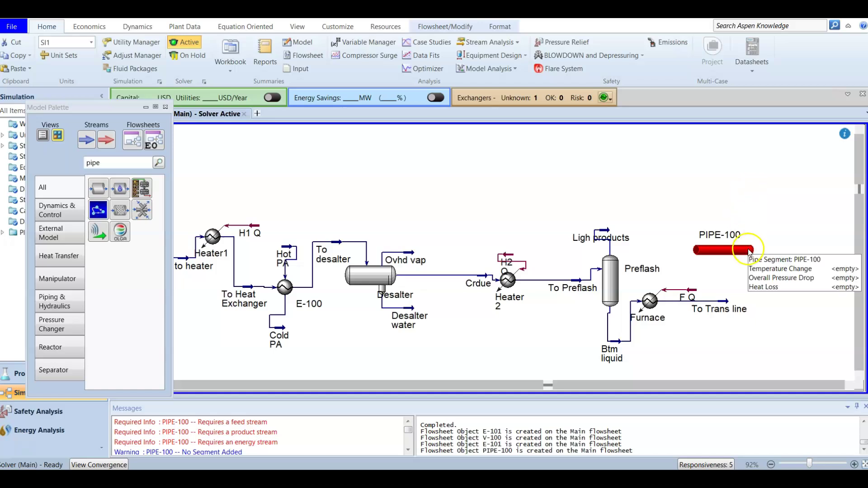
{"action": "left_click", "coordinate": [742, 272]}
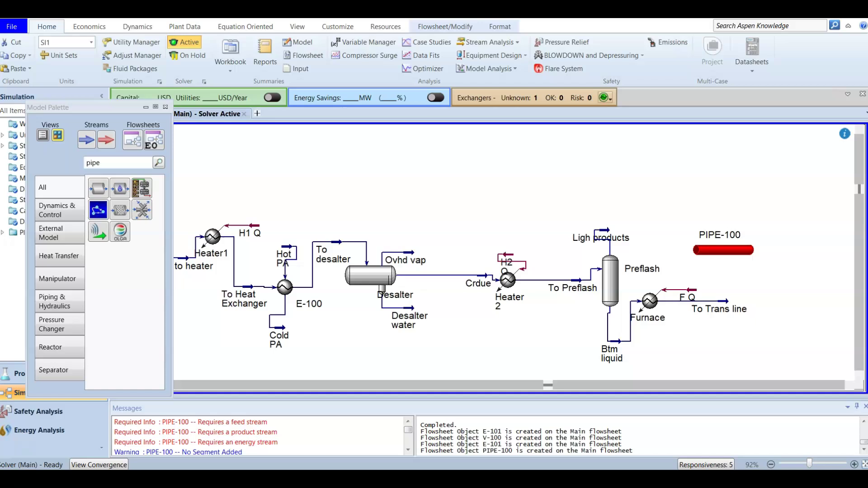
Open the new pipe segment's properties and rename it Transfer Line
{"action": "double_click", "coordinate": [737, 250]}
{"action": "left_click_drag", "start_coordinate": [333, 92], "coordinate": [460, 83]}
{"action": "left_click", "coordinate": [344, 116]}
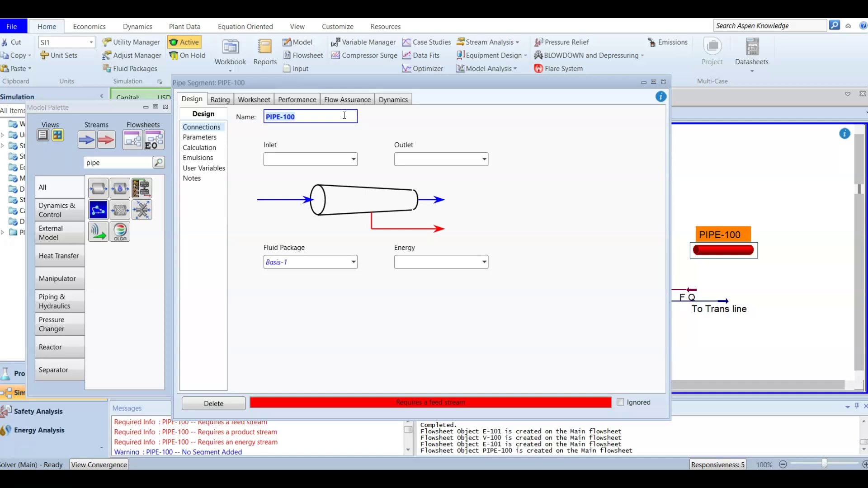
{"action": "type", "text": "Transfer Line"}
{"action": "key", "text": "Return"}
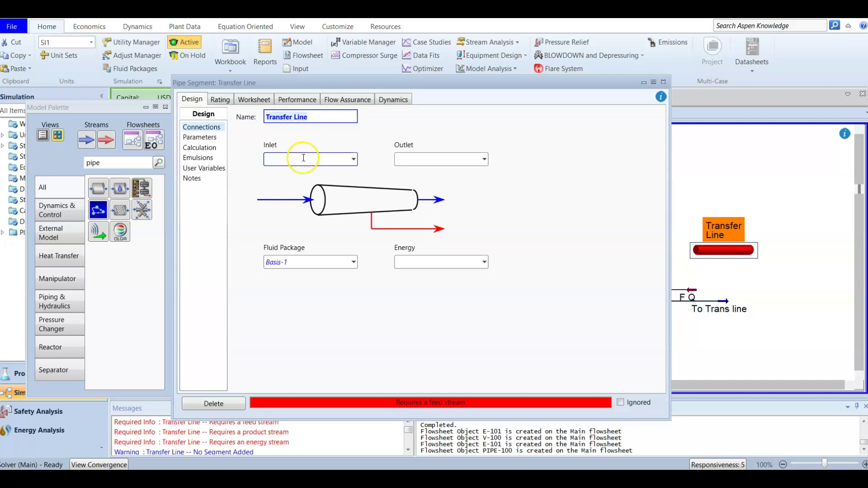
Connect To Trans line as the pipe segment's inlet and create Atm Feed as its outlet stream
{"action": "left_click", "coordinate": [353, 161]}
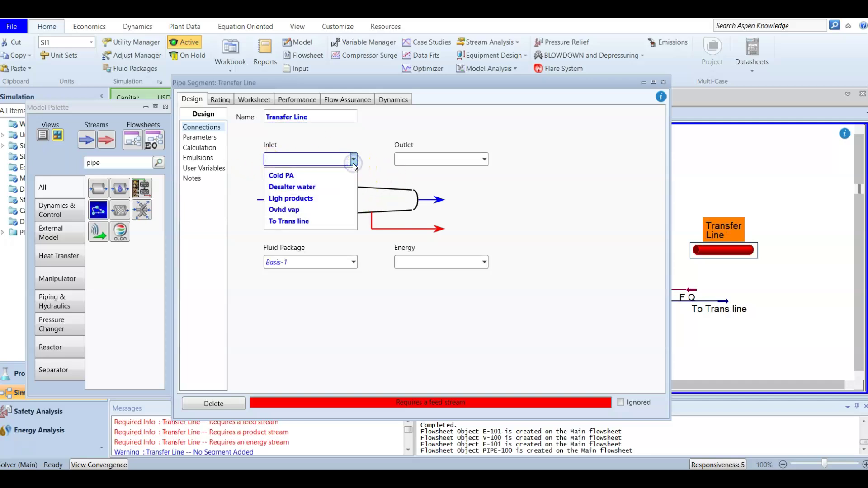
{"action": "left_click", "coordinate": [319, 224]}
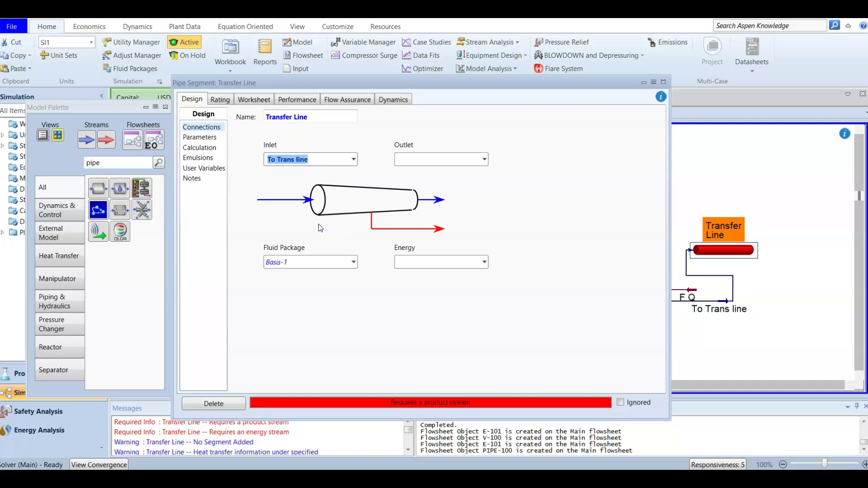
{"action": "left_click", "coordinate": [406, 159]}
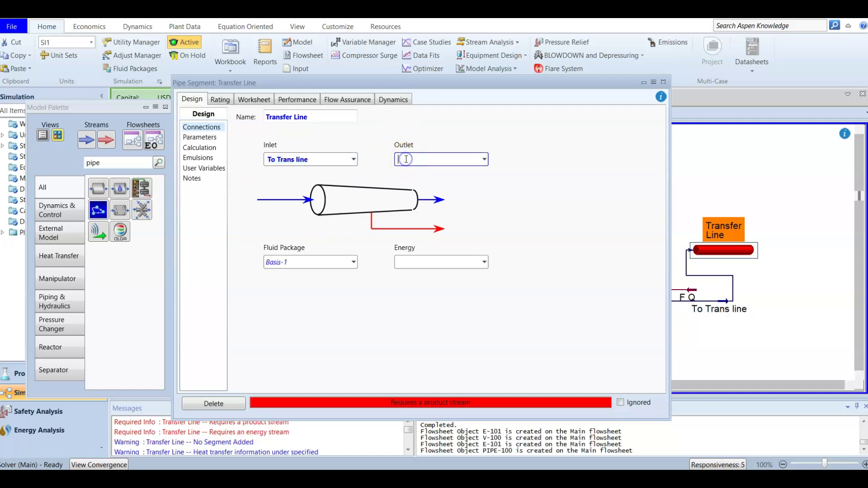
{"action": "type", "text": "Atm Feed"}
{"action": "key", "text": "Return"}
Create an energy stream named Pipe Q for the Transfer Line pipe segment
{"action": "left_click", "coordinate": [416, 262]}
{"action": "type", "text": "Pipe"}
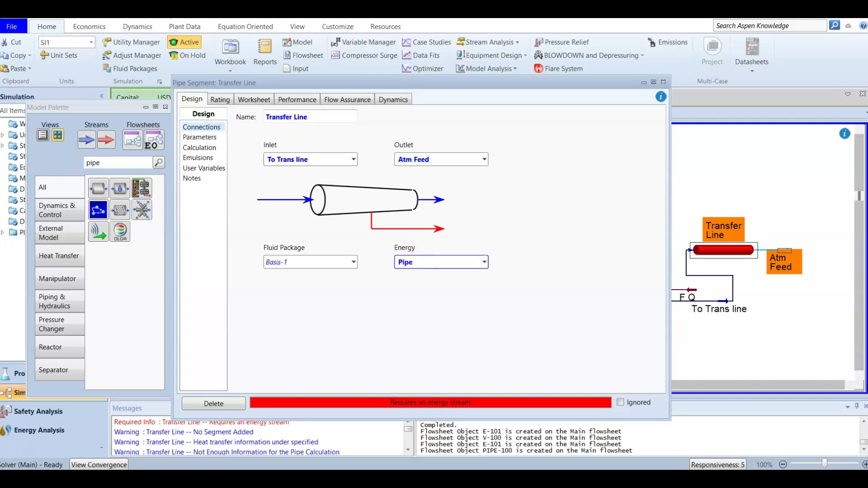
{"action": "type", "text": " Q"}
{"action": "key", "text": "Return"}
{"action": "left_click", "coordinate": [378, 262]}
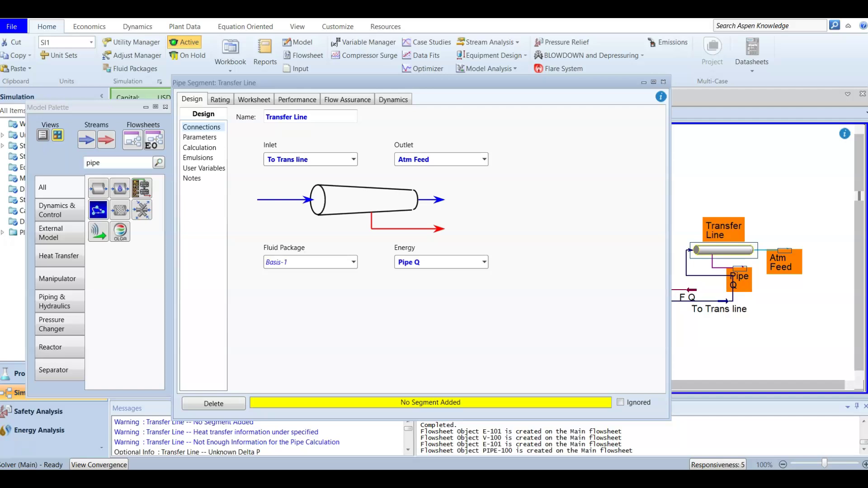
Set the horizontal, vertical and inclined pipe flow correlations of the Transfer Line to Tulsa Unified Model (2-Phase)
{"action": "left_click", "coordinate": [201, 138]}
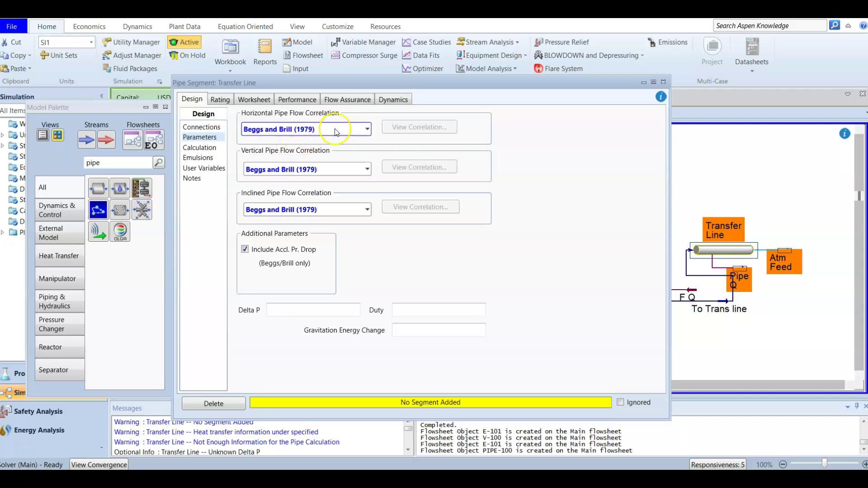
{"action": "left_click", "coordinate": [368, 131]}
{"action": "left_click", "coordinate": [333, 225]}
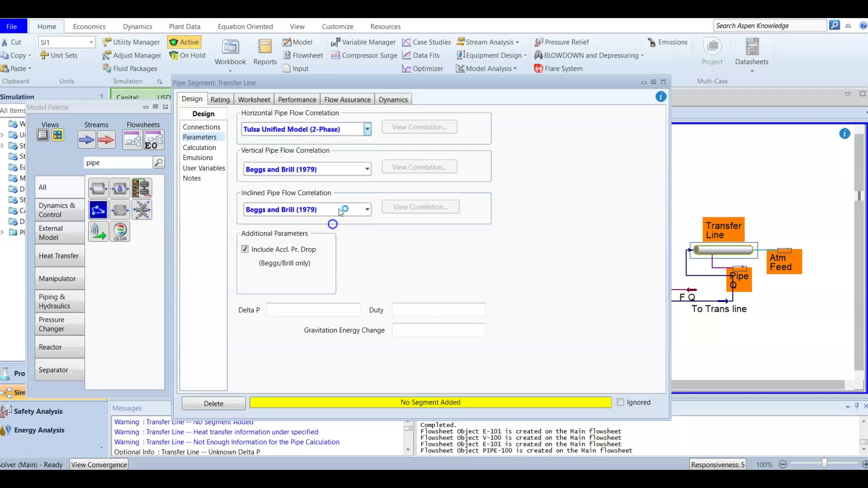
{"action": "left_click", "coordinate": [367, 169]}
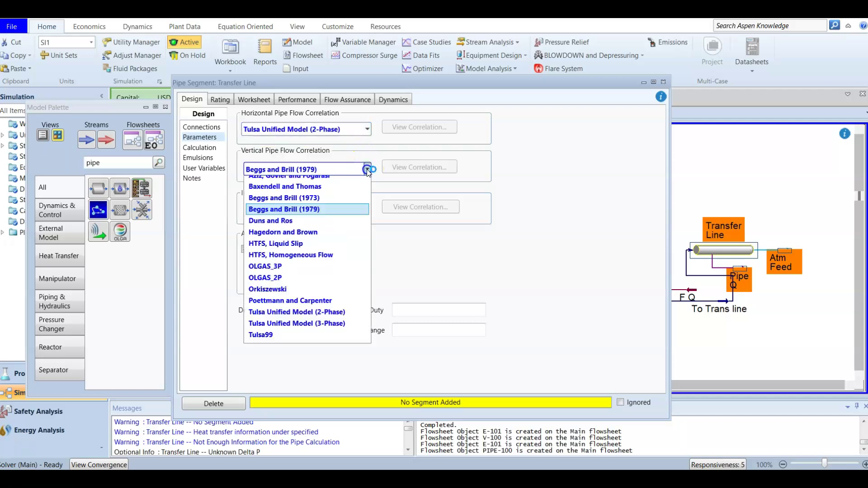
{"action": "left_click", "coordinate": [332, 322]}
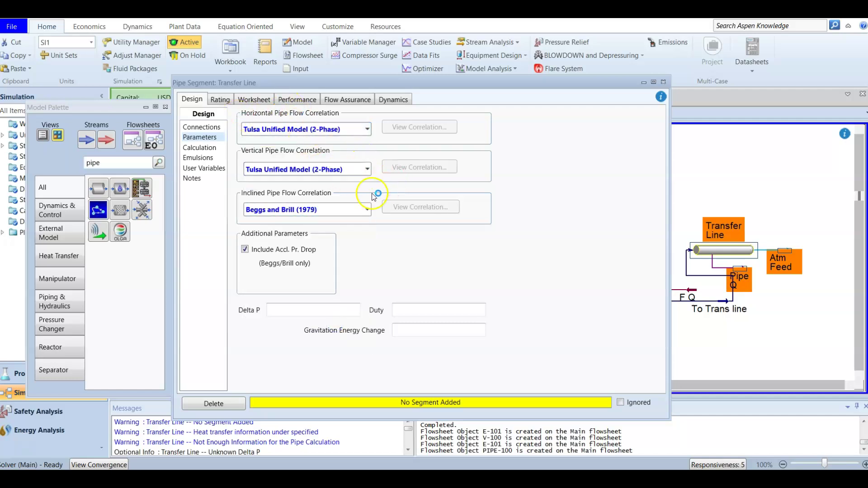
{"action": "left_click", "coordinate": [369, 210]}
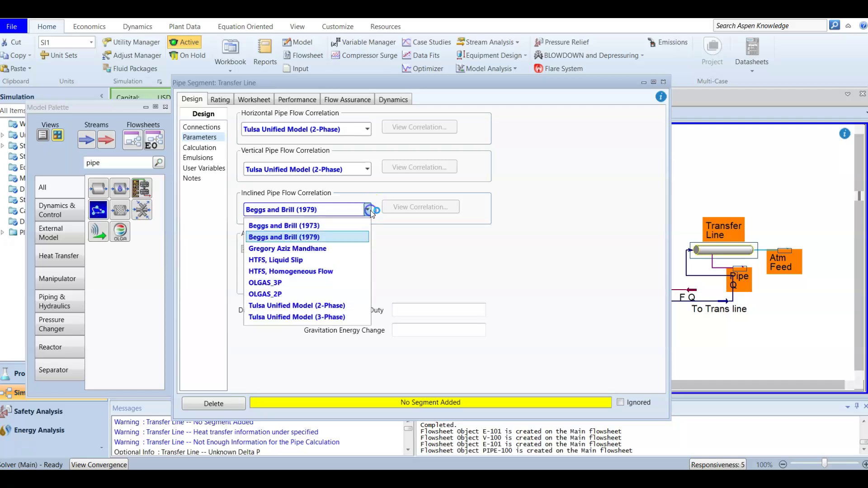
{"action": "left_click", "coordinate": [349, 305]}
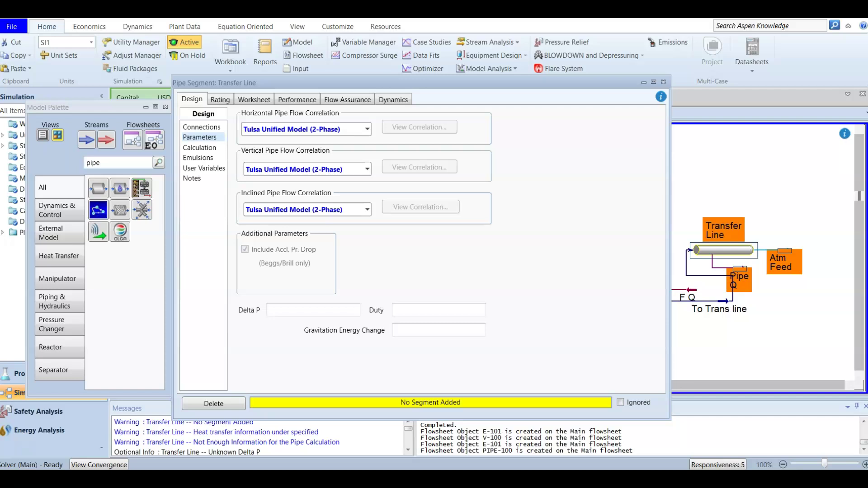
Append a first pipe segment to the Transfer Line's sizing profile with a length of 76.2 m and an elevation change of -3.35 m
{"action": "left_click", "coordinate": [221, 99]}
{"action": "left_click", "coordinate": [285, 362]}
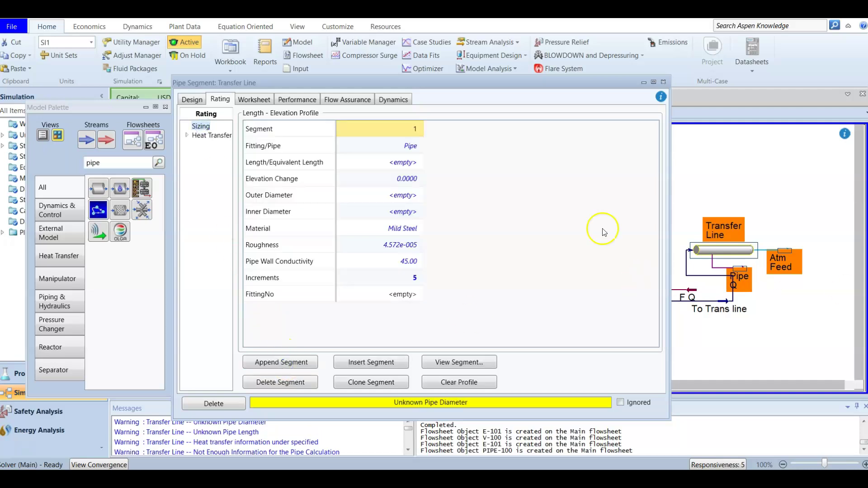
{"action": "left_click", "coordinate": [369, 172]}
{"action": "left_click", "coordinate": [380, 162]}
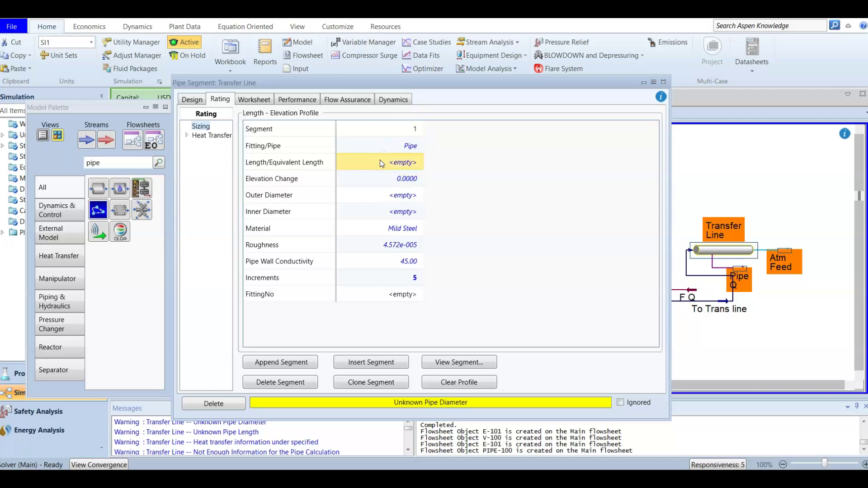
{"action": "type", "text": "76.2"}
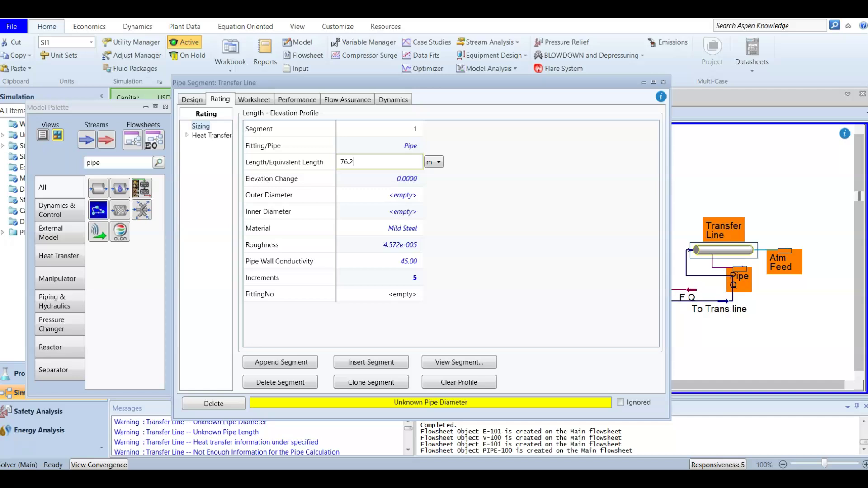
{"action": "key", "text": "Return"}
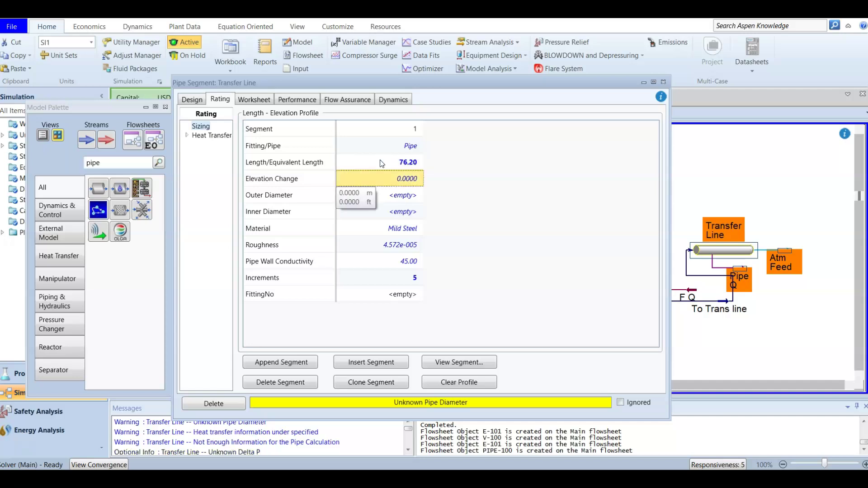
{"action": "type", "text": "-3.35"}
{"action": "key", "text": "Return"}
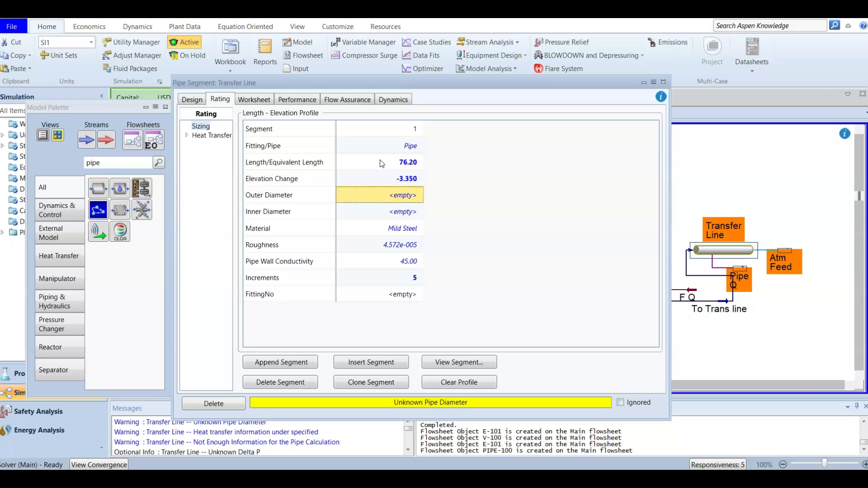
Set segment 1's pipe schedule to Schedule 40 and its nominal diameter to 600 mm, and close the pipe details
{"action": "left_click", "coordinate": [475, 364]}
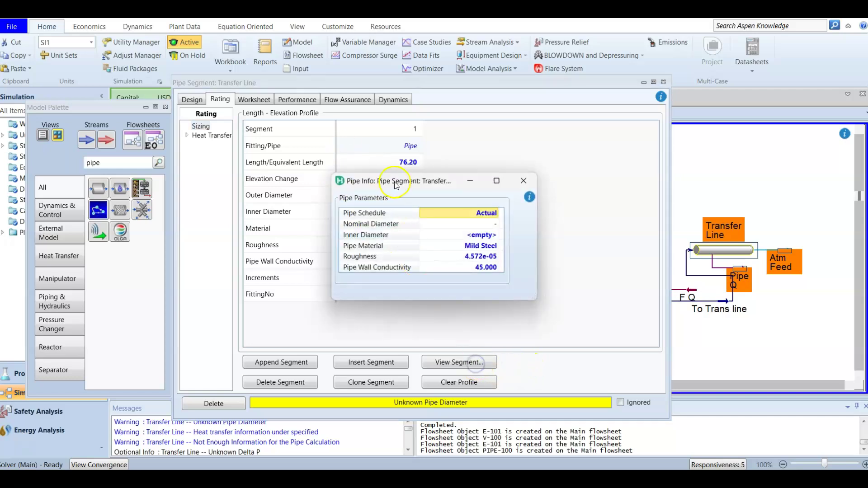
{"action": "left_click", "coordinate": [496, 215]}
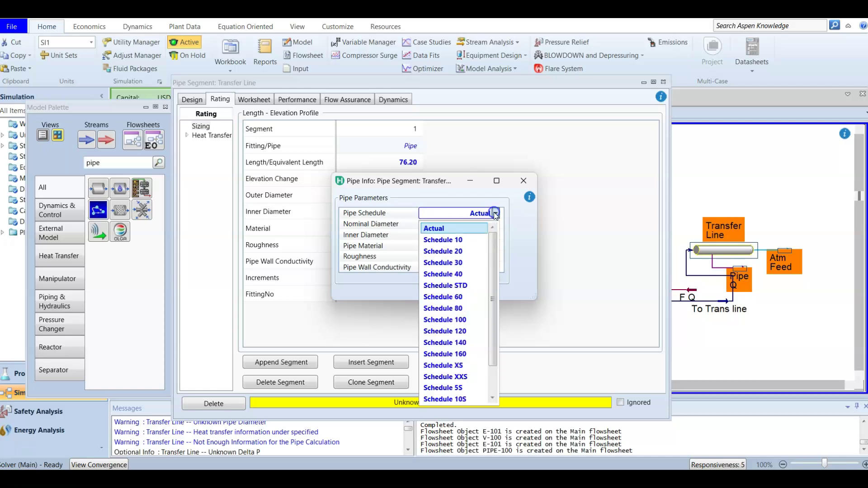
{"action": "left_click", "coordinate": [477, 275]}
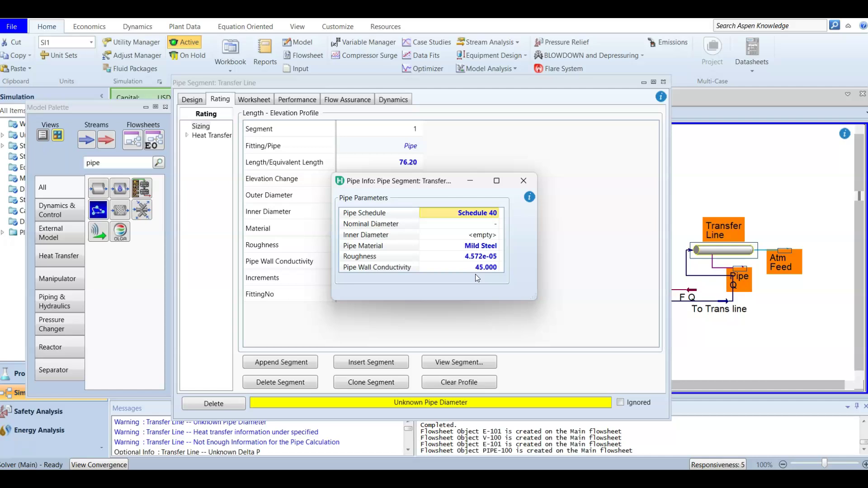
{"action": "left_click", "coordinate": [496, 225]}
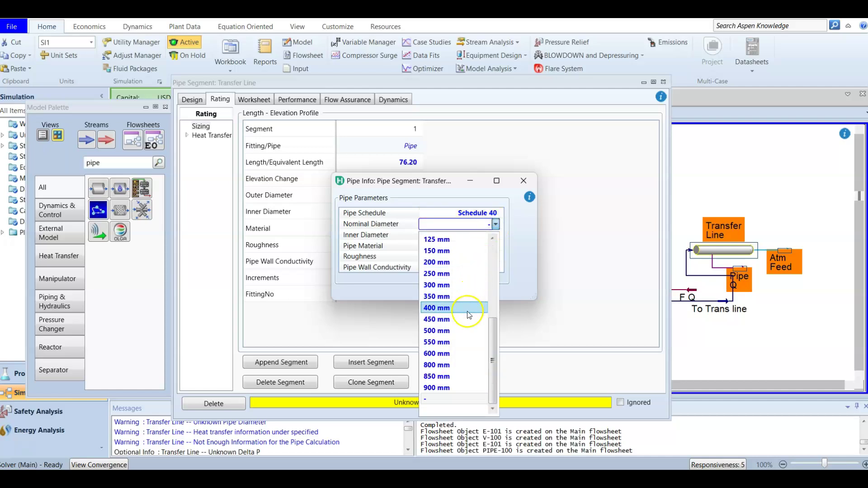
{"action": "left_click", "coordinate": [459, 355]}
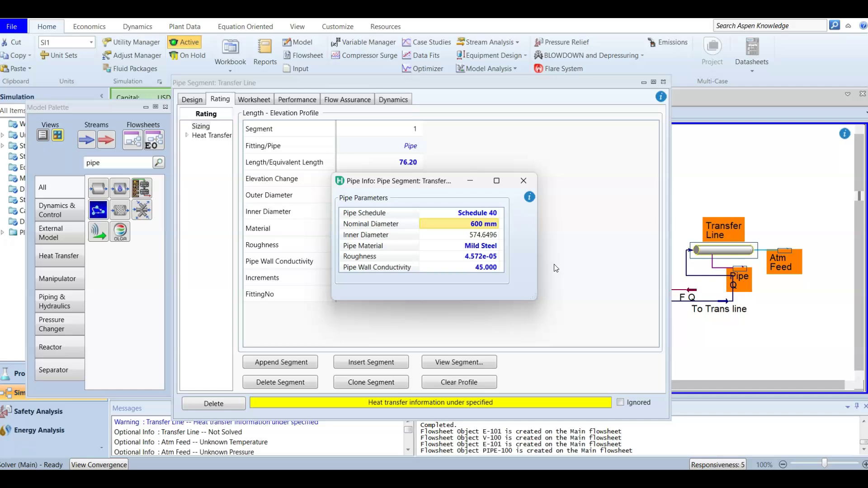
{"action": "left_click", "coordinate": [475, 225]}
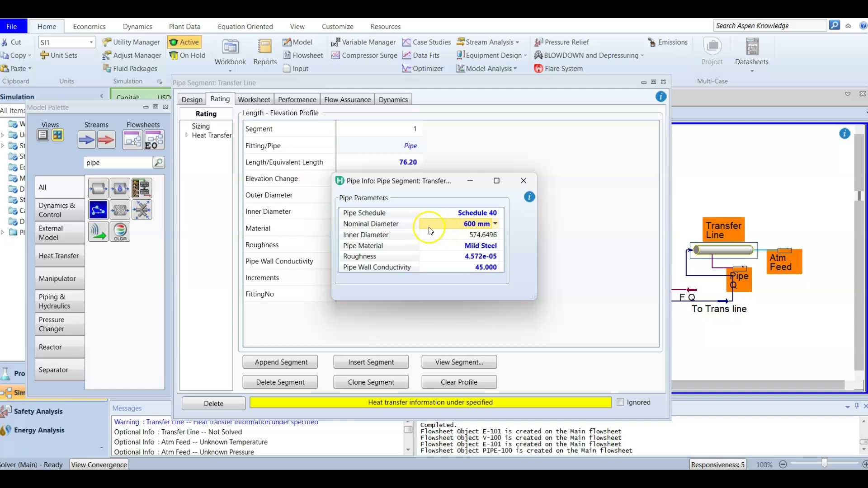
{"action": "left_click", "coordinate": [482, 215]}
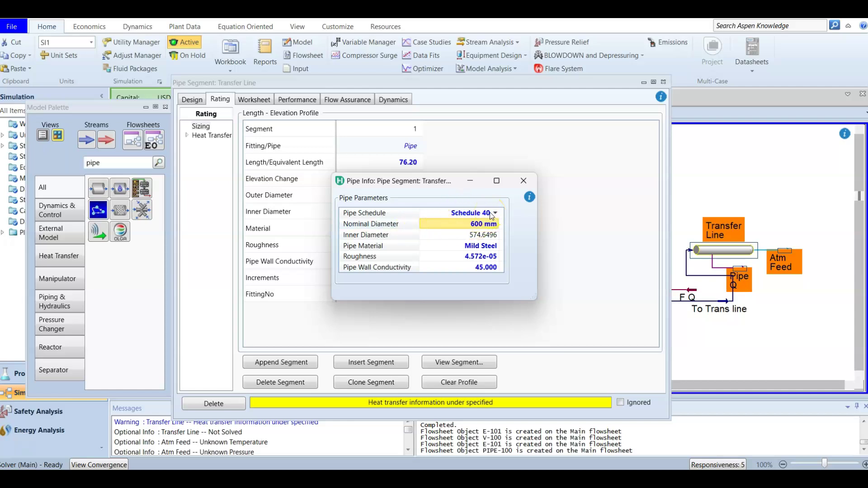
{"action": "left_click", "coordinate": [481, 234]}
{"action": "left_click", "coordinate": [475, 229]}
{"action": "left_click", "coordinate": [524, 180]}
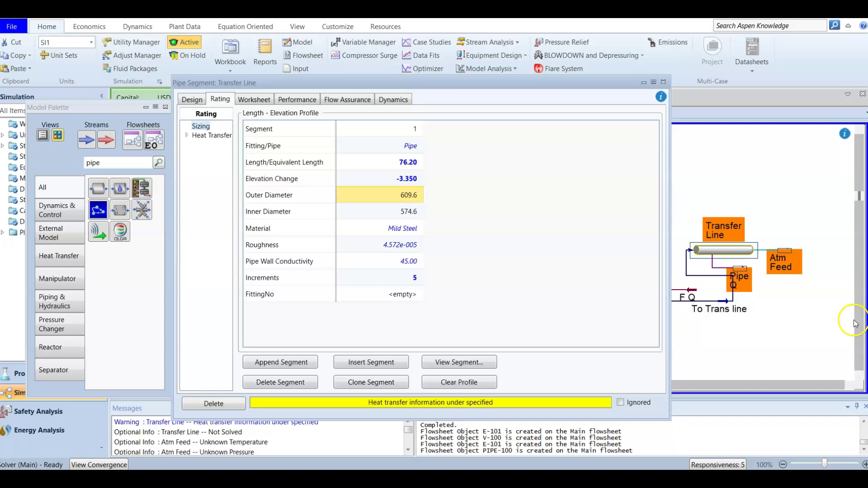
Append a second segment to the length-elevation profile and set its fitting type to Elbow: 90 Std
{"action": "left_click", "coordinate": [285, 362]}
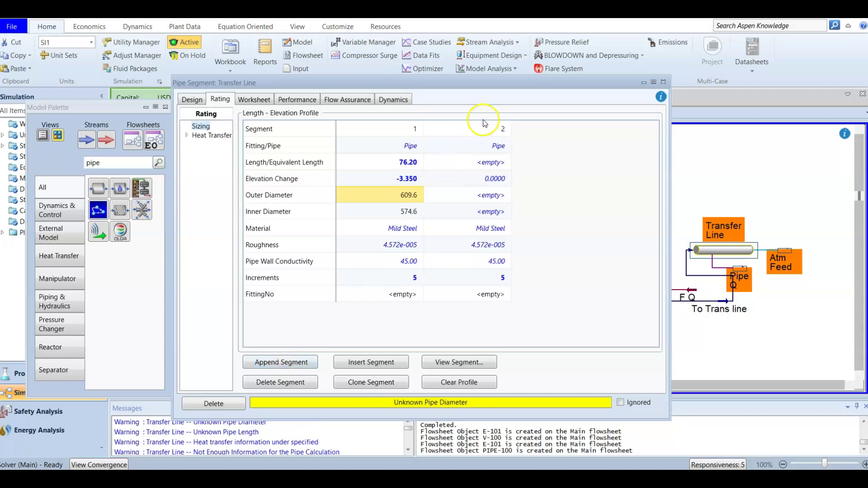
{"action": "left_click", "coordinate": [492, 162]}
{"action": "left_click", "coordinate": [537, 174]}
{"action": "left_click", "coordinate": [551, 174]}
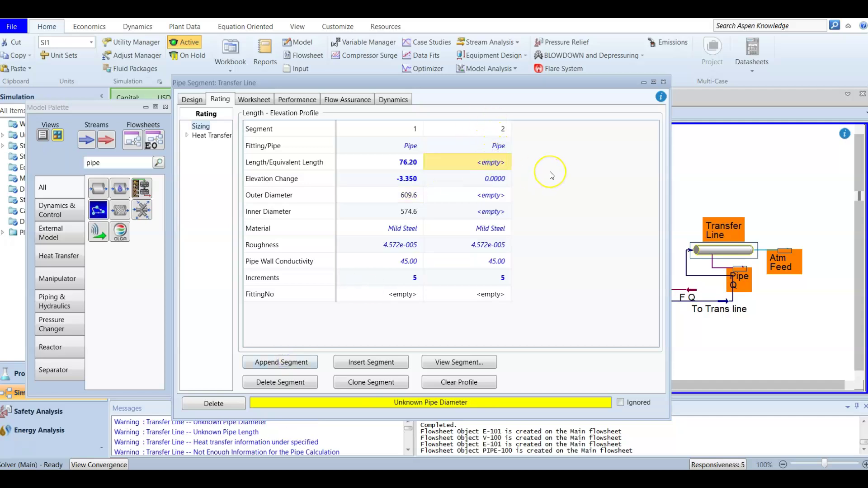
{"action": "left_click", "coordinate": [393, 147]}
{"action": "left_click", "coordinate": [474, 149]}
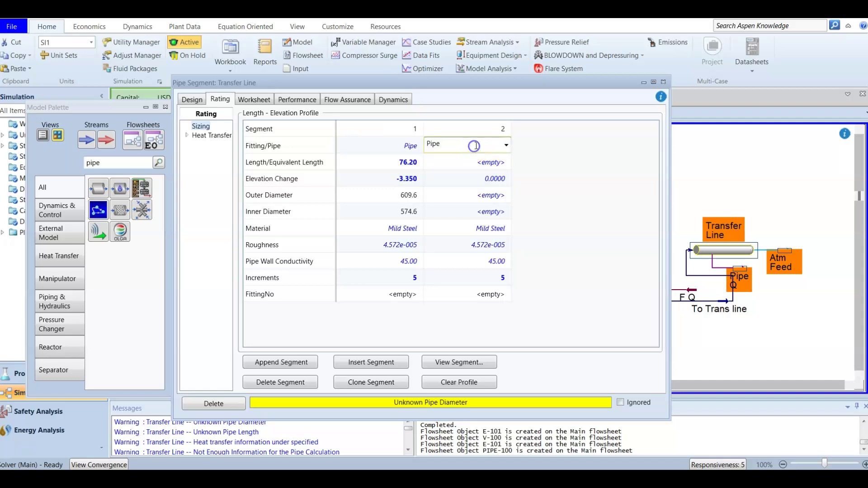
{"action": "left_click", "coordinate": [506, 146]}
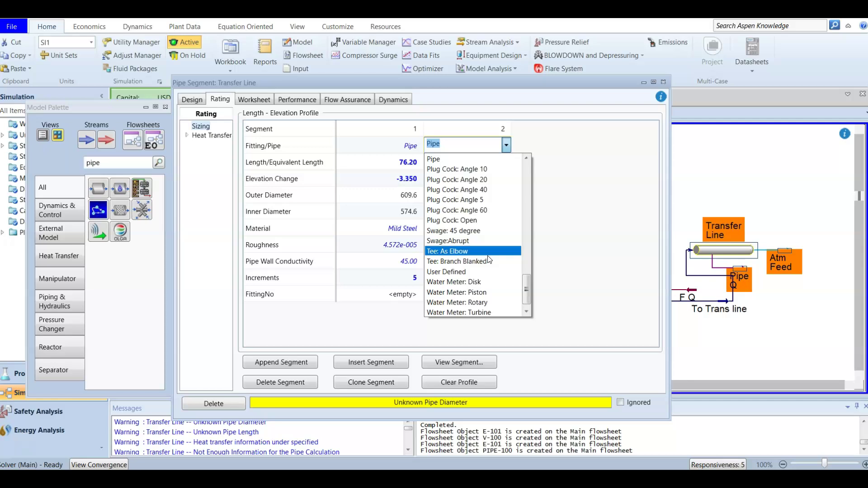
{"action": "scroll", "coordinate": [489, 259], "scroll_direction": "up", "scroll_amount": 8}
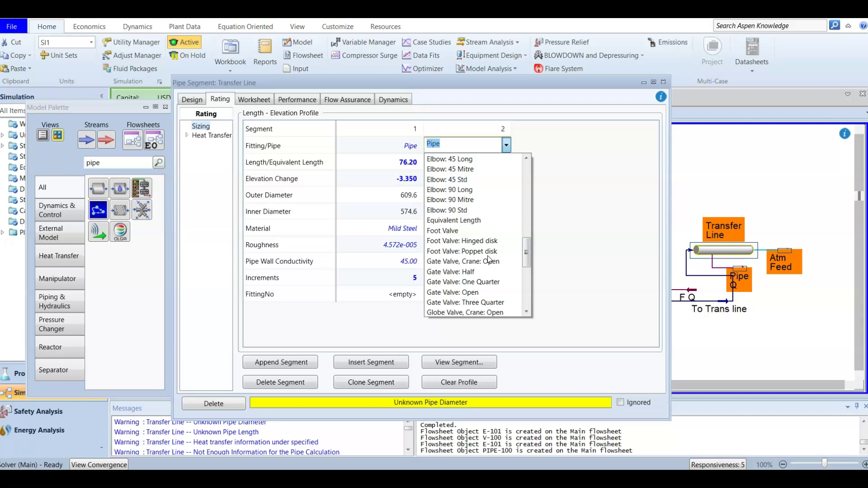
{"action": "left_click", "coordinate": [494, 214]}
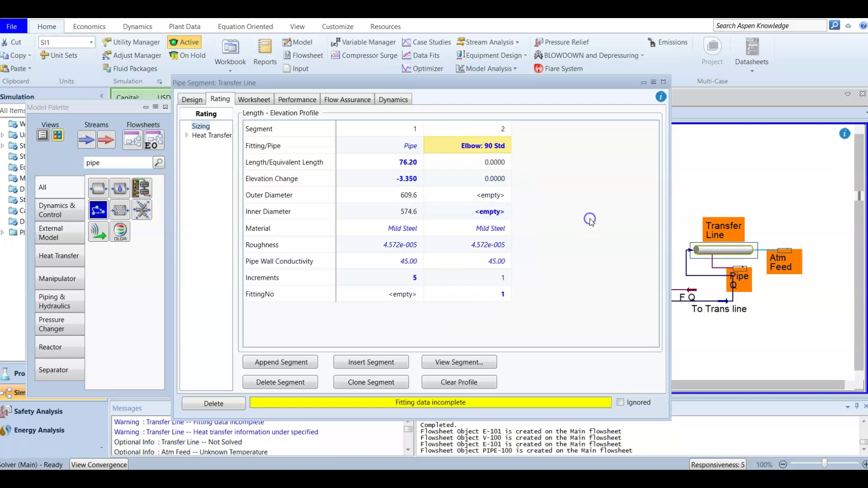
Set the inner diameter of the 90-degree elbow in segment 2 to 574.6
{"action": "left_click", "coordinate": [486, 181]}
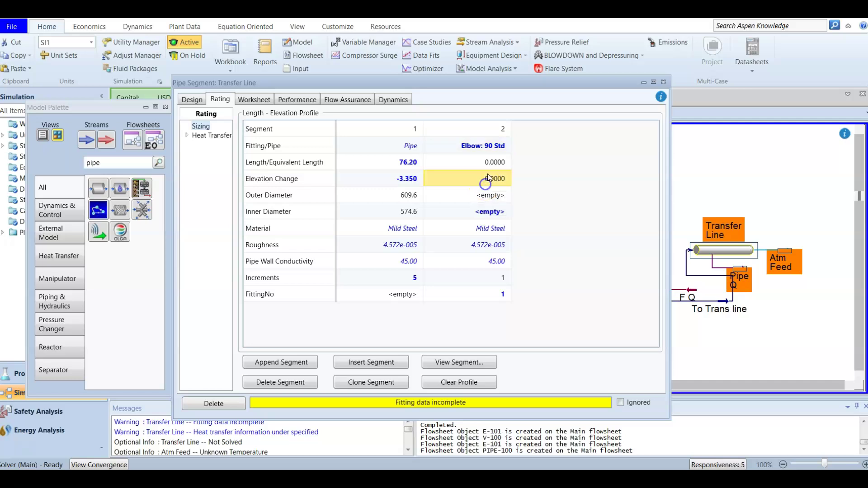
{"action": "left_click", "coordinate": [493, 163]}
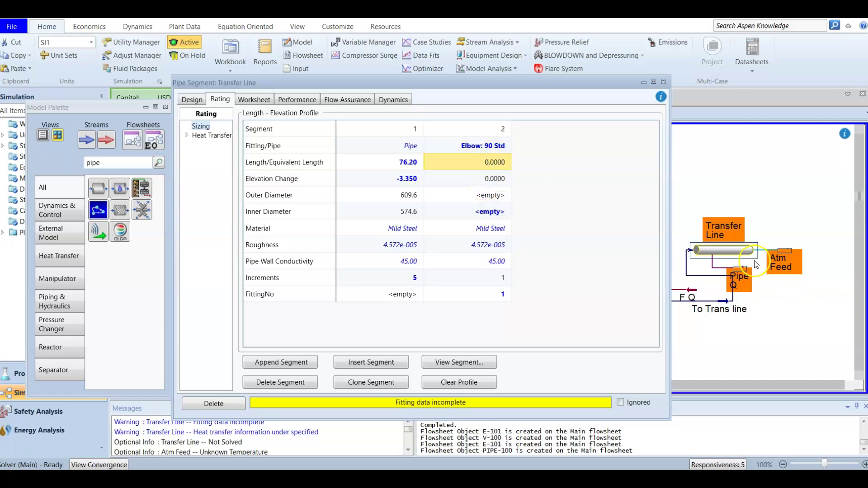
{"action": "left_click", "coordinate": [472, 214]}
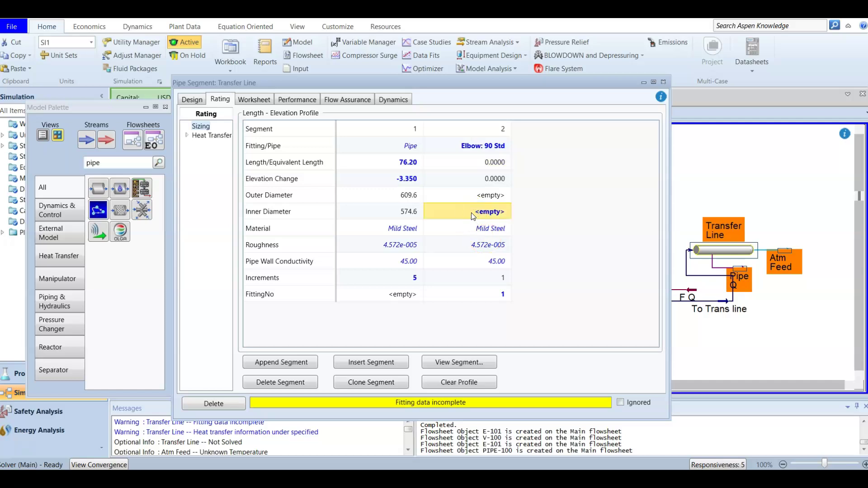
{"action": "type", "text": "574.6"}
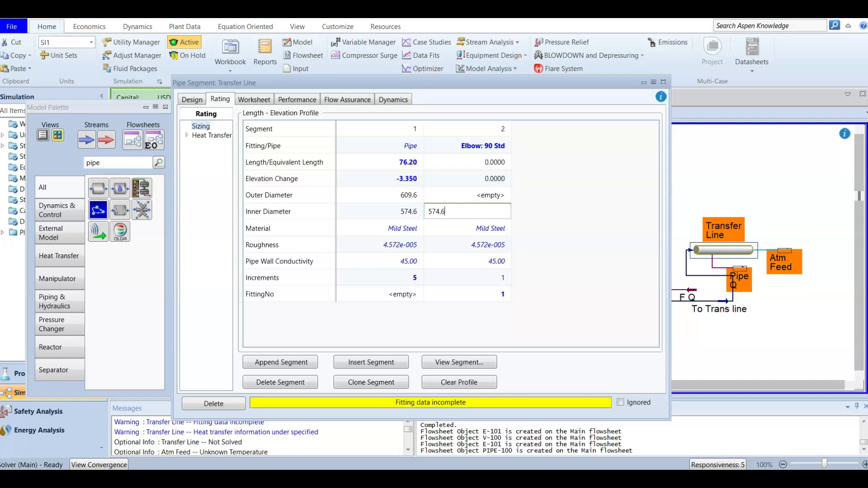
{"action": "key", "text": "Return"}
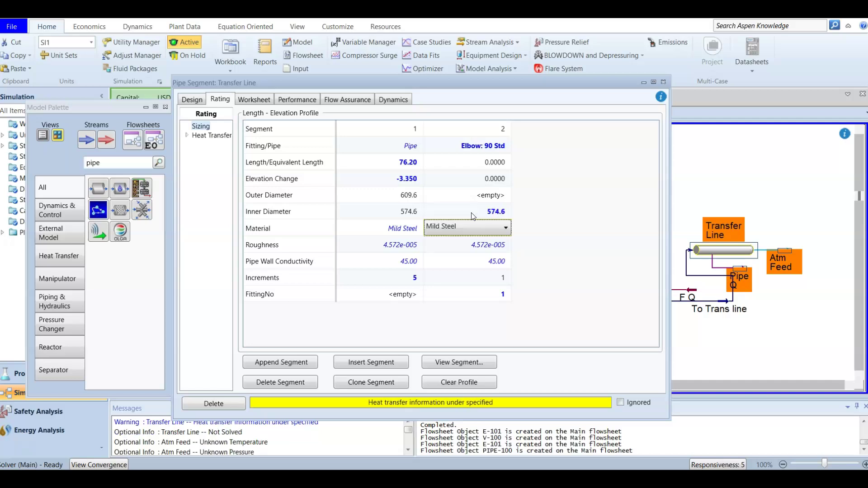
Clone pipe segment 1 to add a third segment to the Transfer Line's length-elevation profile
{"action": "left_click", "coordinate": [533, 240]}
{"action": "left_click", "coordinate": [573, 237]}
{"action": "left_click", "coordinate": [500, 242]}
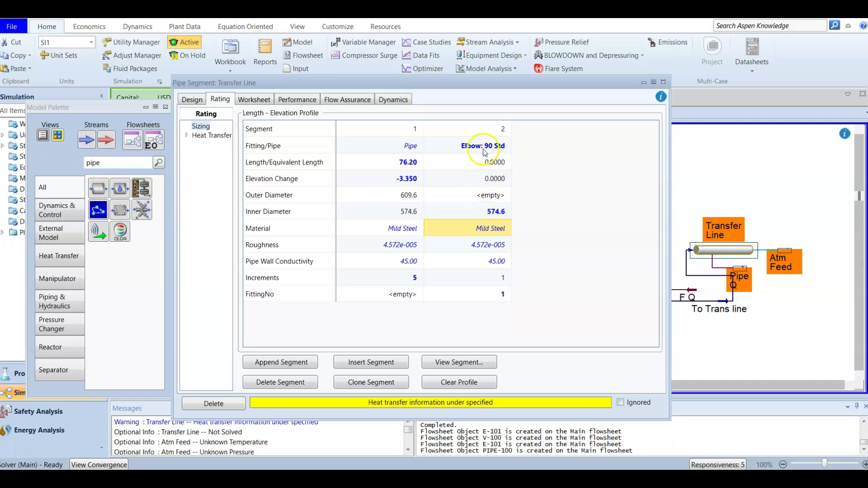
{"action": "left_click", "coordinate": [378, 126]}
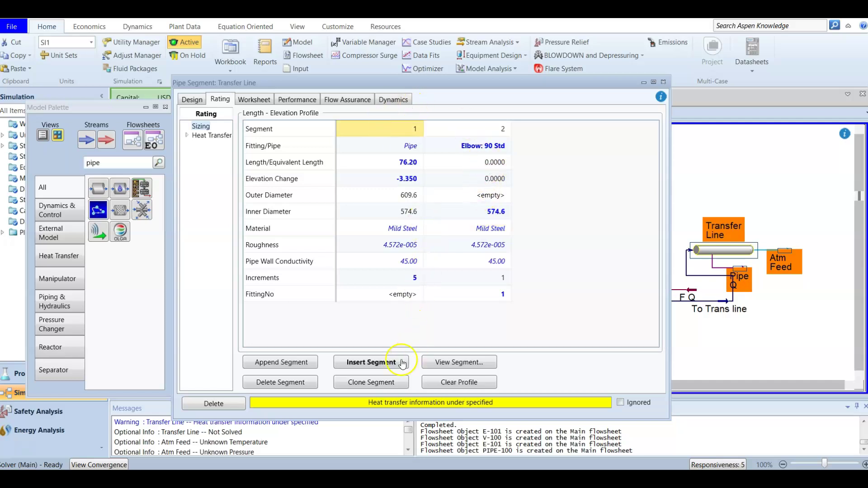
{"action": "left_click", "coordinate": [388, 384]}
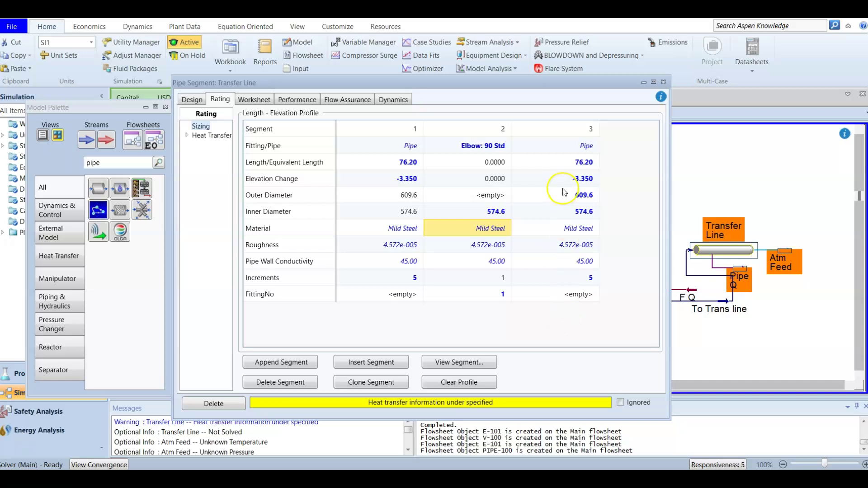
Check the pipe schedule setting in segment 3's pipe details and close them
{"action": "left_click", "coordinate": [580, 129]}
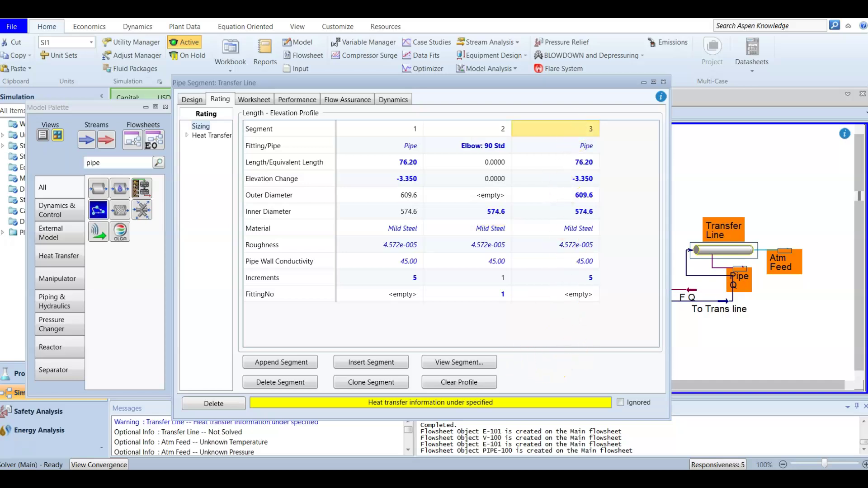
{"action": "left_click", "coordinate": [437, 361]}
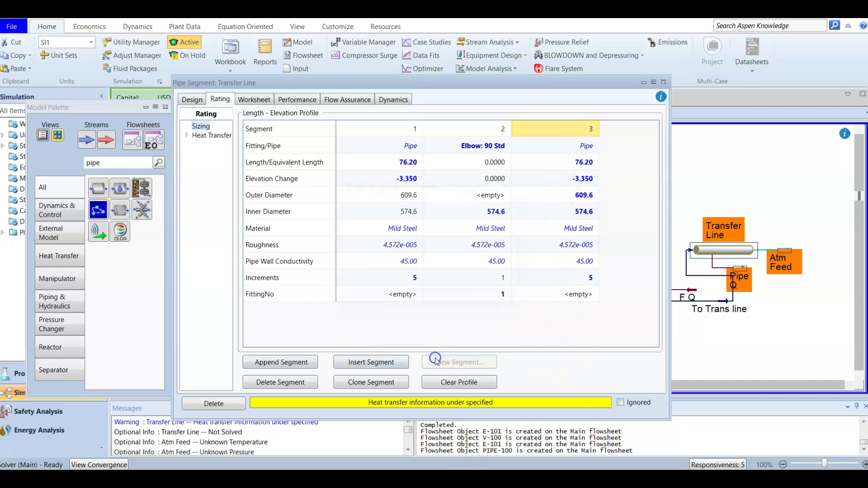
{"action": "left_click", "coordinate": [497, 212]}
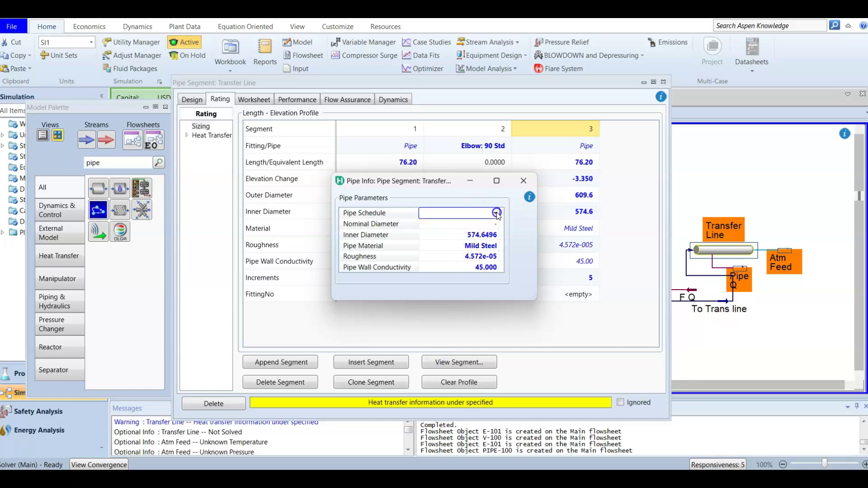
{"action": "left_click", "coordinate": [497, 213]}
{"action": "left_click", "coordinate": [524, 180]}
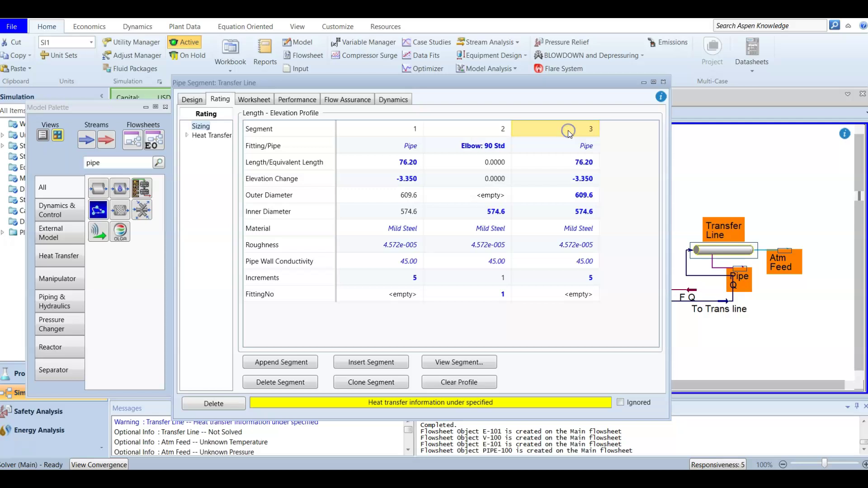
{"action": "left_click", "coordinate": [390, 132]}
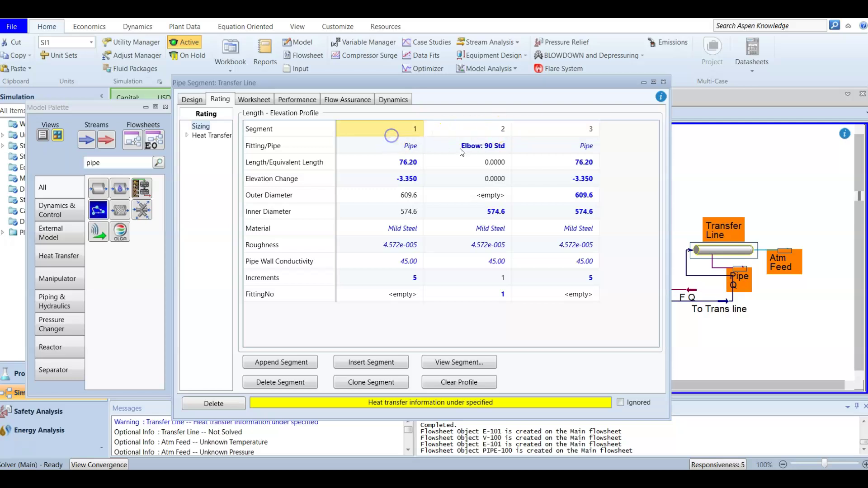
Set segment 3's length to 121.9 m and its elevation change to 4.57 m
{"action": "left_click", "coordinate": [572, 164]}
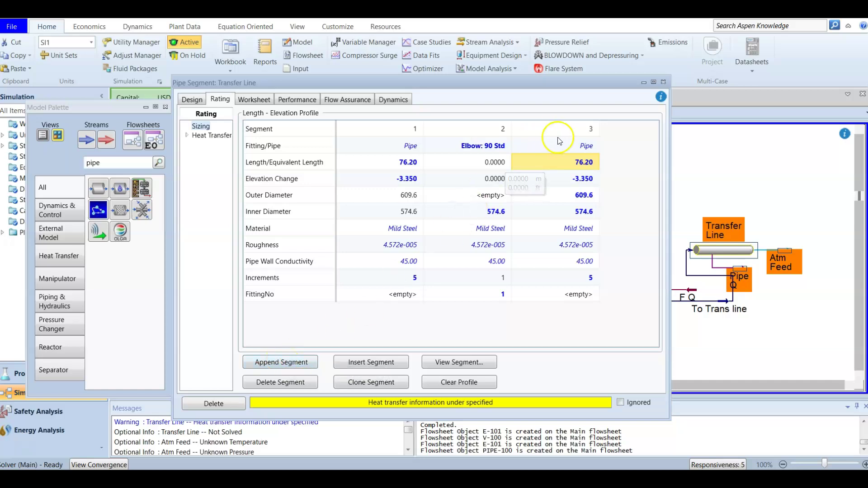
{"action": "mouse_move", "coordinate": [587, 166]}
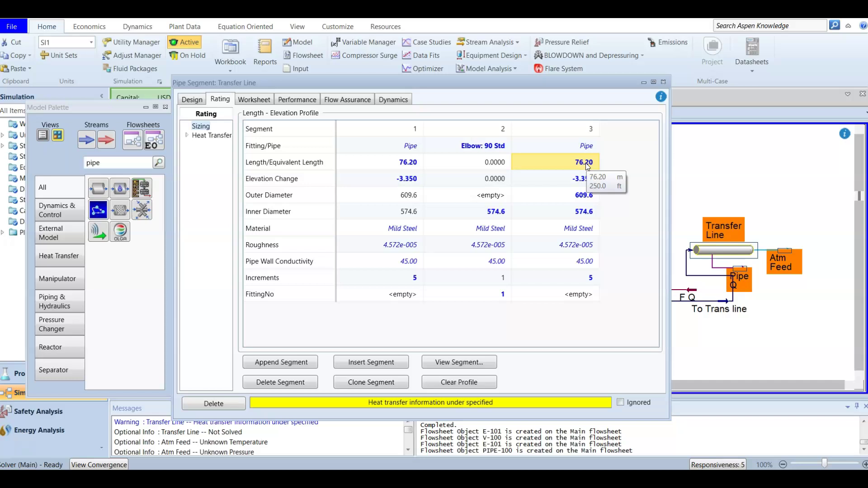
{"action": "type", "text": "1"}
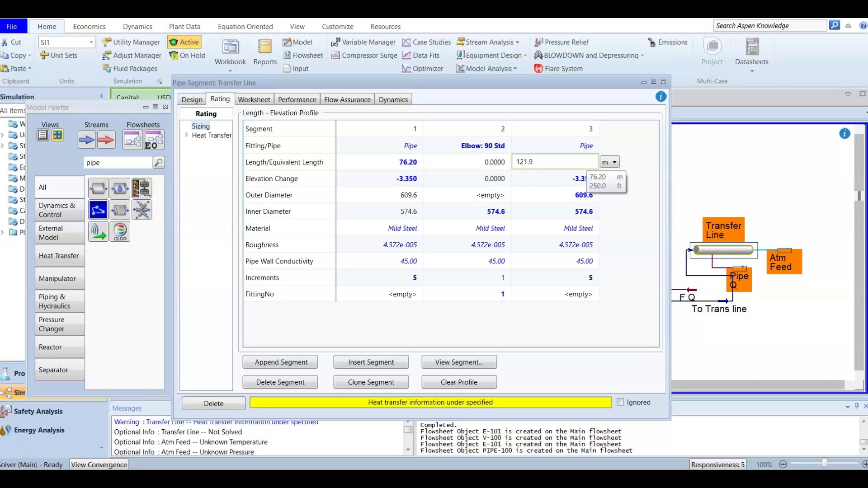
{"action": "type", "text": "21.9"}
{"action": "key", "text": "Return"}
{"action": "left_click", "coordinate": [627, 213]}
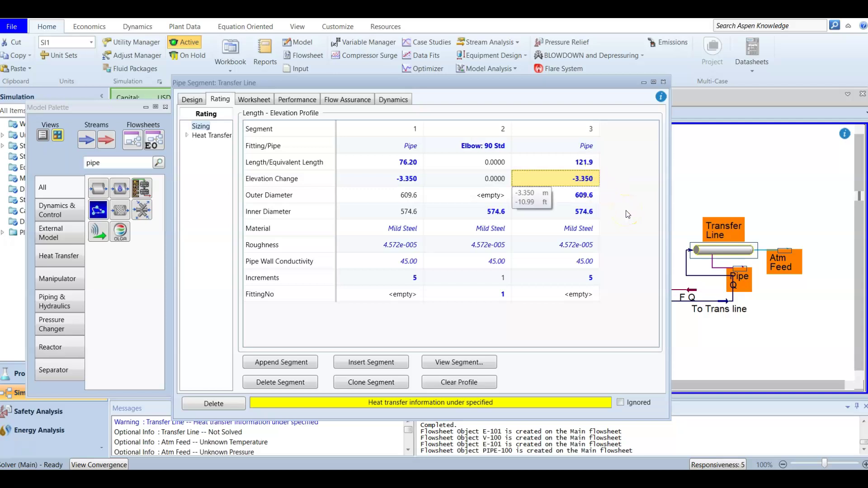
{"action": "type", "text": "4.57"}
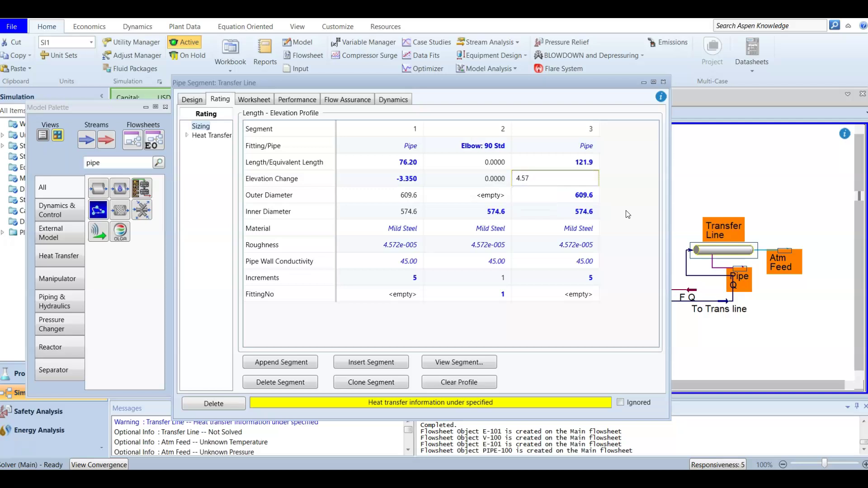
{"action": "key", "text": "Return"}
{"action": "left_click", "coordinate": [628, 215]}
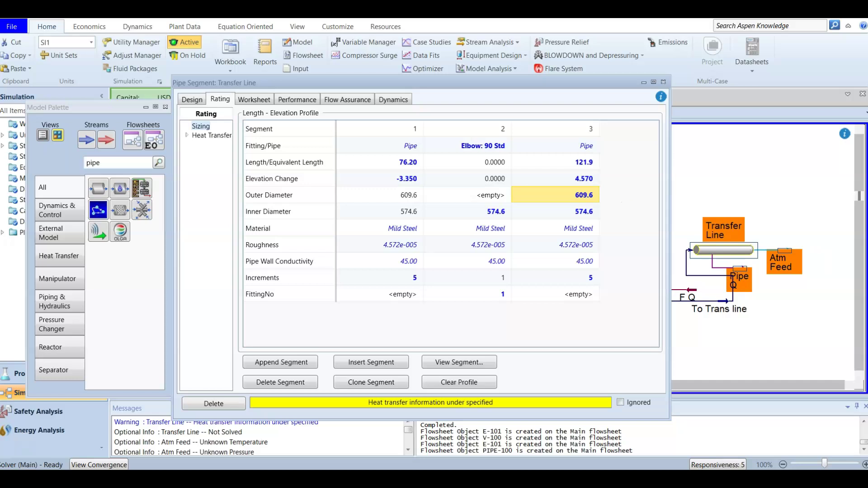
Set the number of increments for segment 3 to 10
{"action": "left_click", "coordinate": [585, 276]}
{"action": "type", "text": "10"}
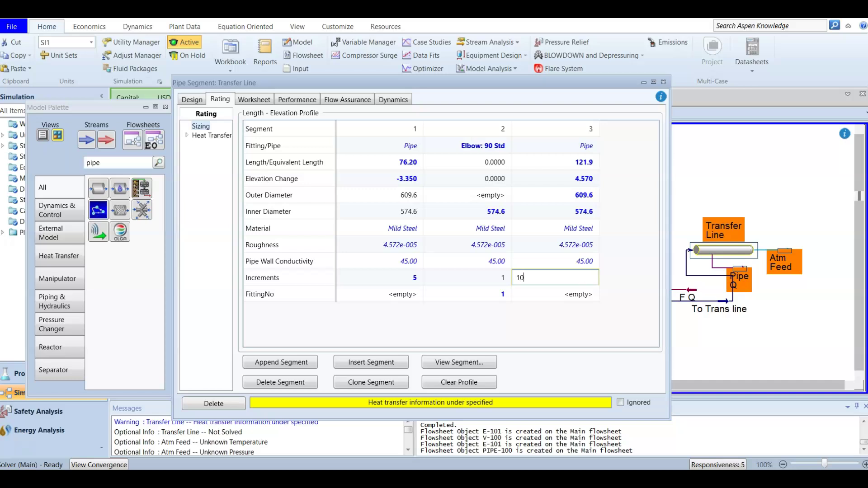
{"action": "key", "text": "Return"}
{"action": "left_click", "coordinate": [561, 318]}
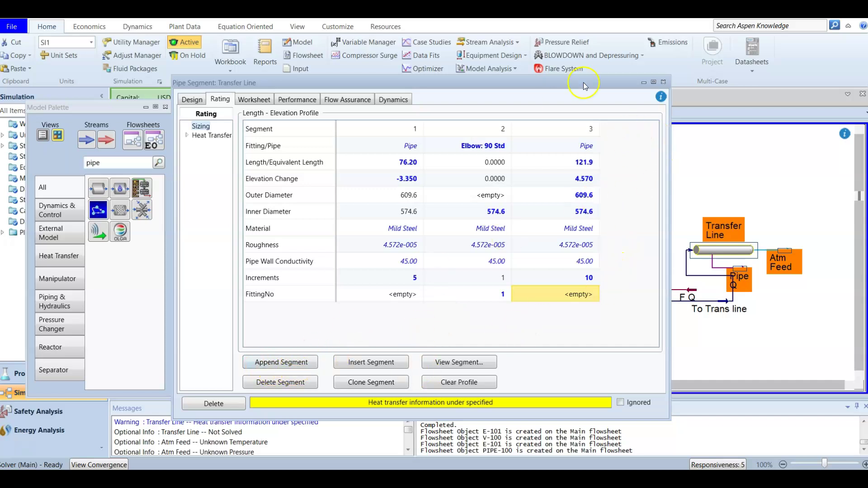
Set segment 3's pipe schedule to Schedule 40 and close the pipe details
{"action": "left_click", "coordinate": [576, 128]}
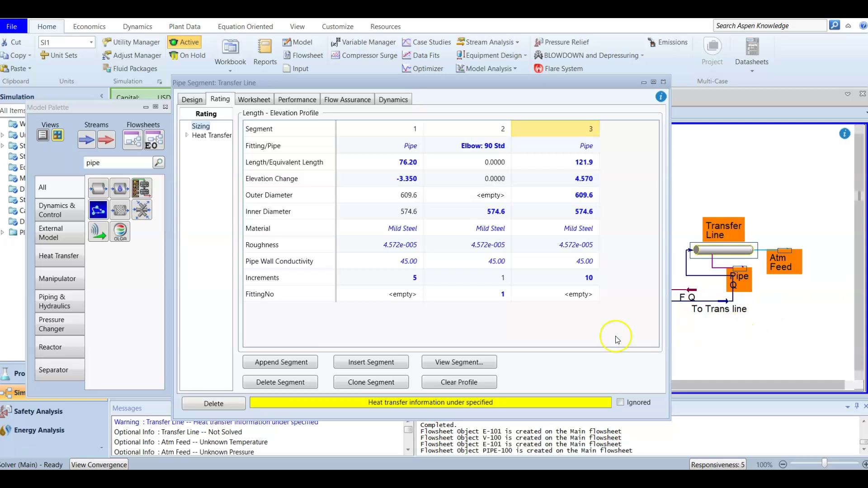
{"action": "left_click", "coordinate": [473, 364]}
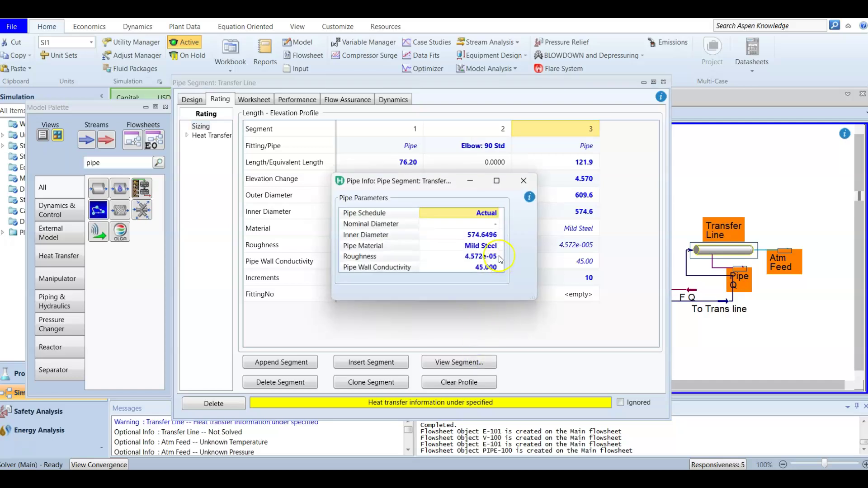
{"action": "left_click", "coordinate": [480, 213]}
{"action": "left_click", "coordinate": [496, 213]}
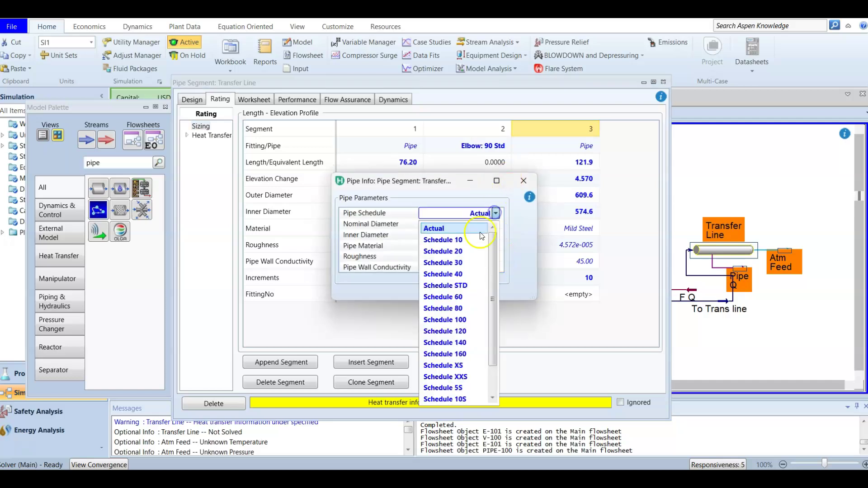
{"action": "left_click", "coordinate": [465, 274]}
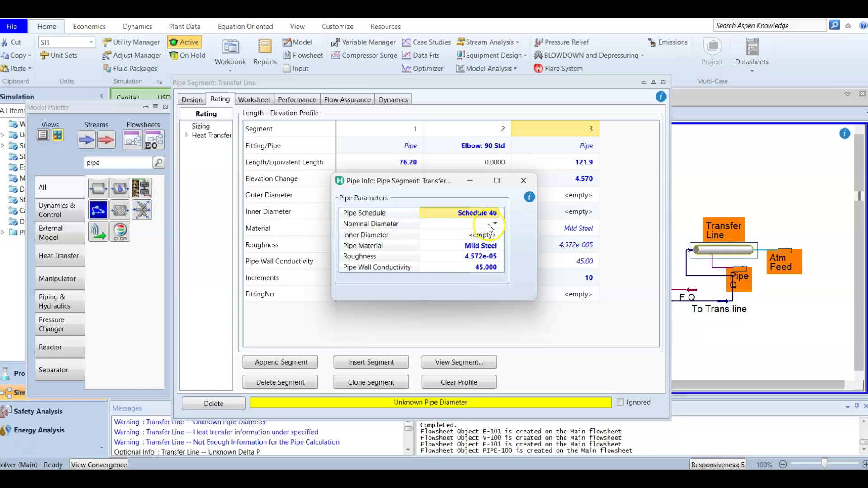
{"action": "left_click", "coordinate": [491, 226]}
{"action": "left_click", "coordinate": [496, 224]}
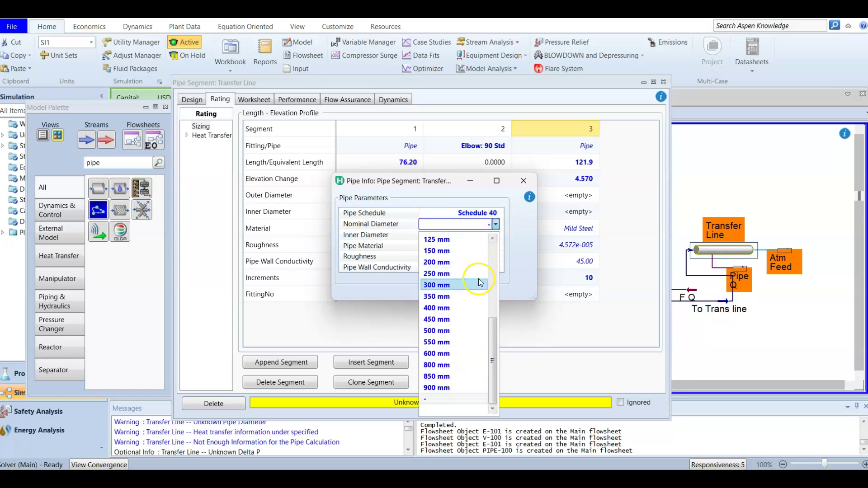
{"action": "left_click", "coordinate": [469, 297]}
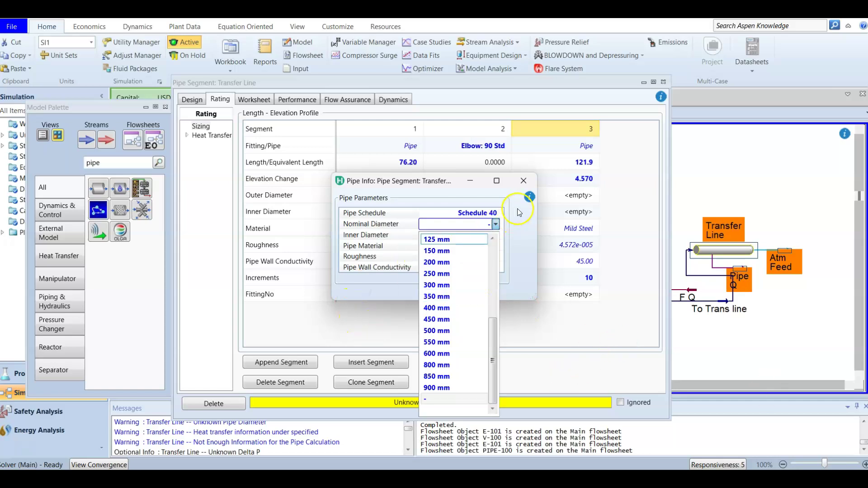
{"action": "left_click", "coordinate": [526, 178]}
{"action": "left_click", "coordinate": [526, 178]}
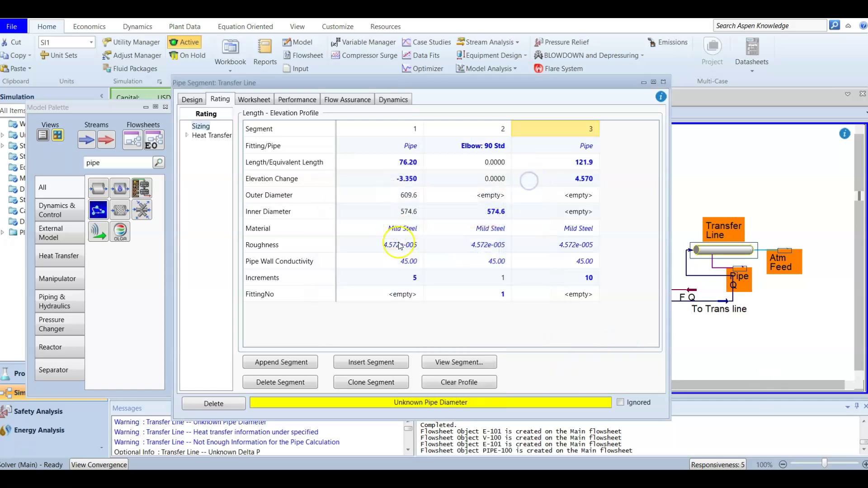
Check the nominal diameter in segment 1's pipe details and close them
{"action": "left_click", "coordinate": [403, 129]}
{"action": "left_click", "coordinate": [479, 364]}
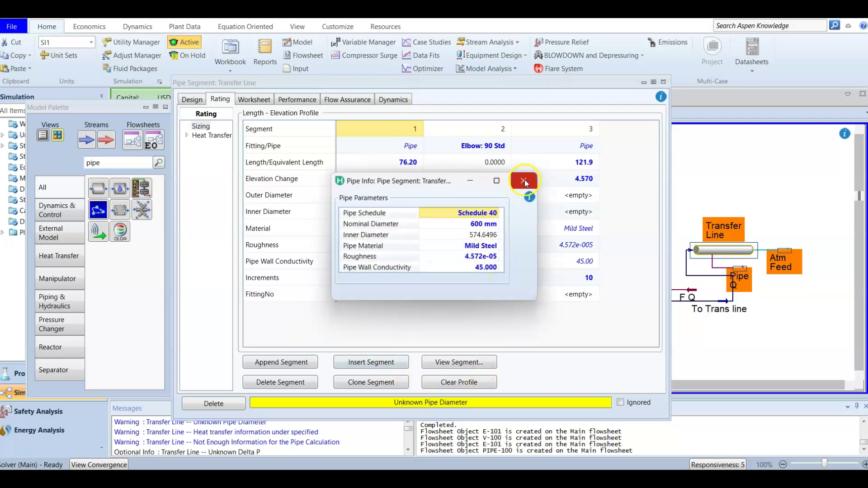
{"action": "left_click", "coordinate": [525, 179]}
Set segment 3's nominal diameter to 600 mm in its pipe details and close them
{"action": "left_click", "coordinate": [575, 131]}
{"action": "left_click", "coordinate": [461, 364]}
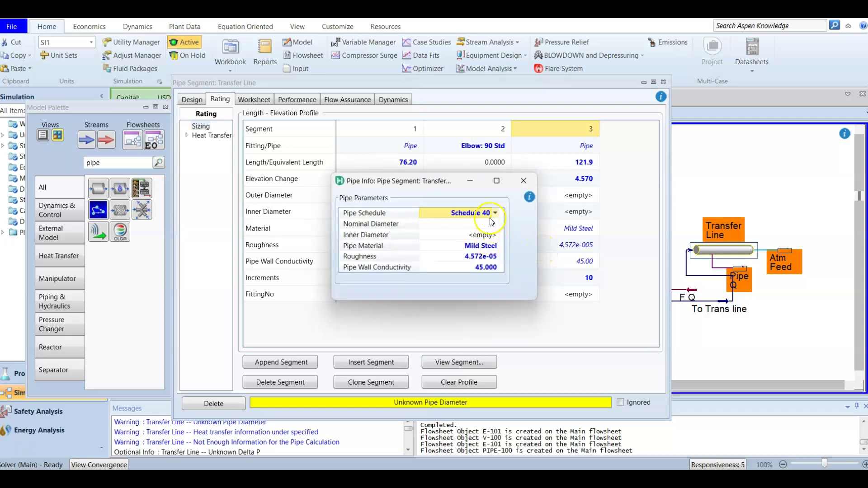
{"action": "left_click", "coordinate": [494, 224]}
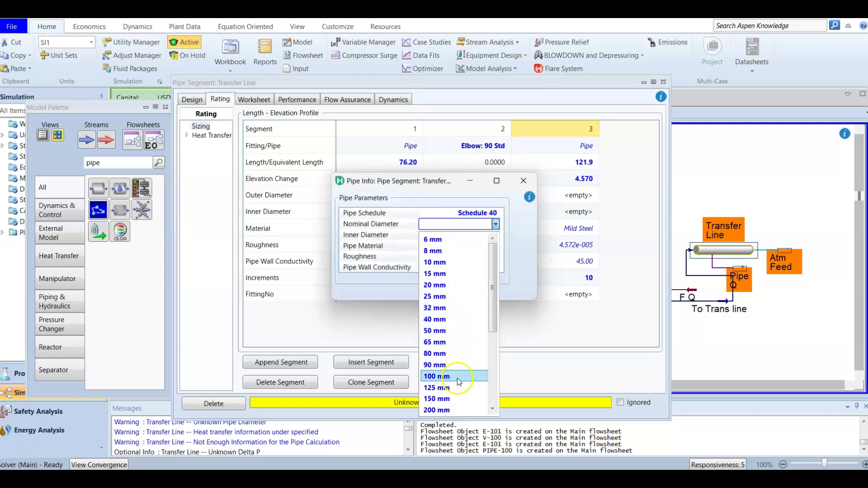
{"action": "scroll", "coordinate": [455, 389], "scroll_direction": "down", "scroll_amount": 3}
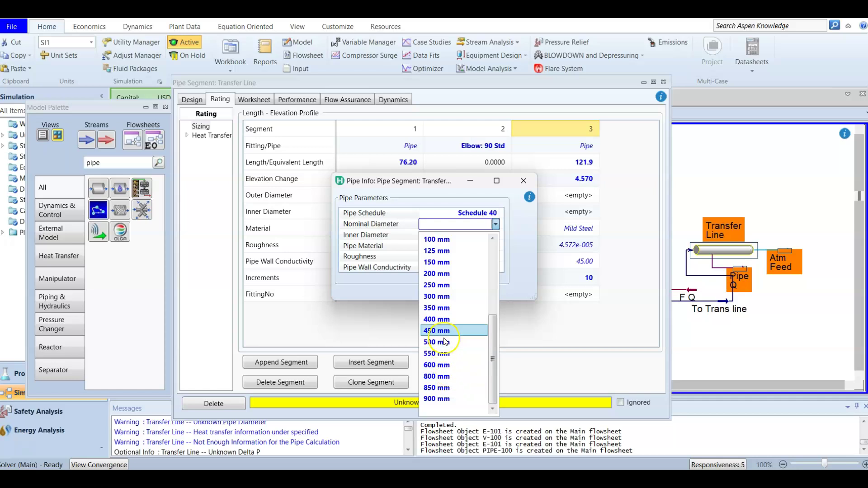
{"action": "left_click", "coordinate": [437, 365]}
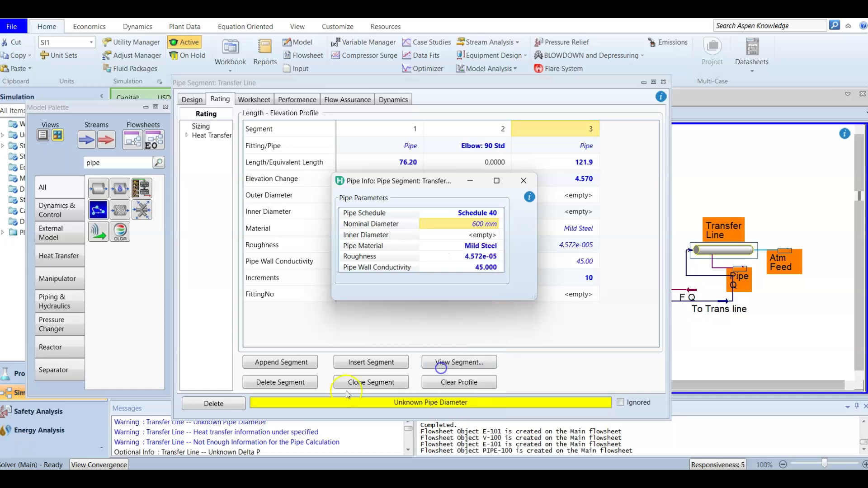
{"action": "left_click", "coordinate": [240, 344]}
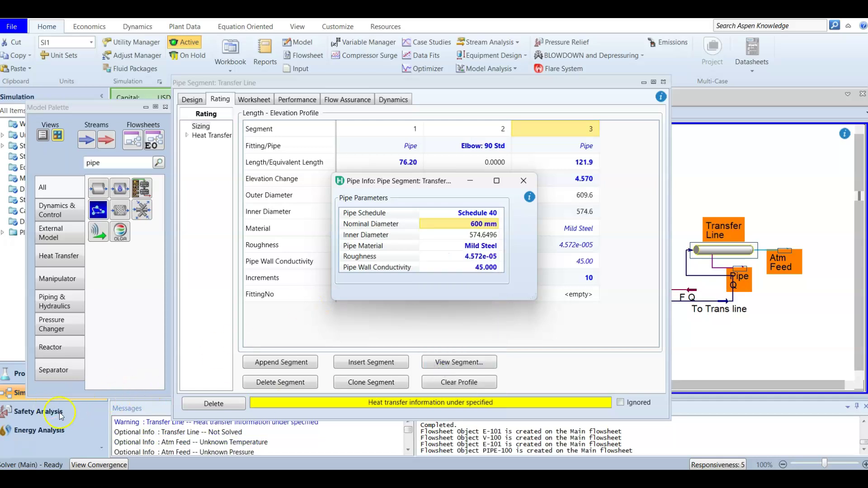
{"action": "left_click", "coordinate": [524, 181]}
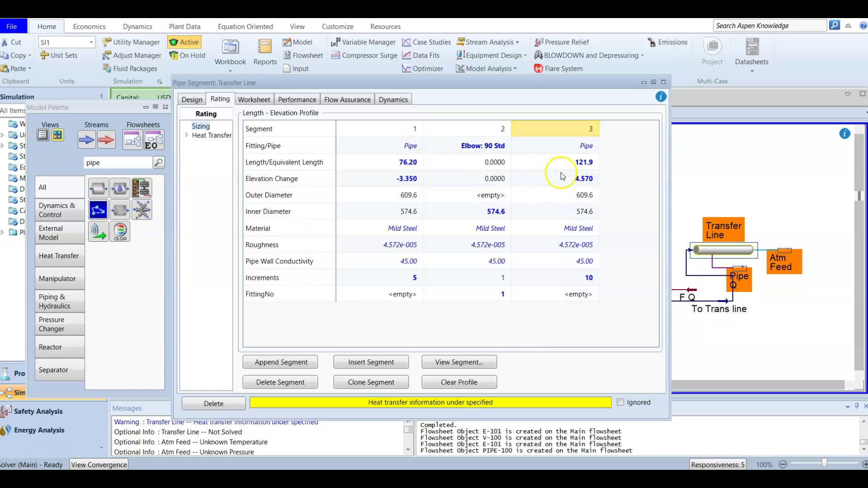